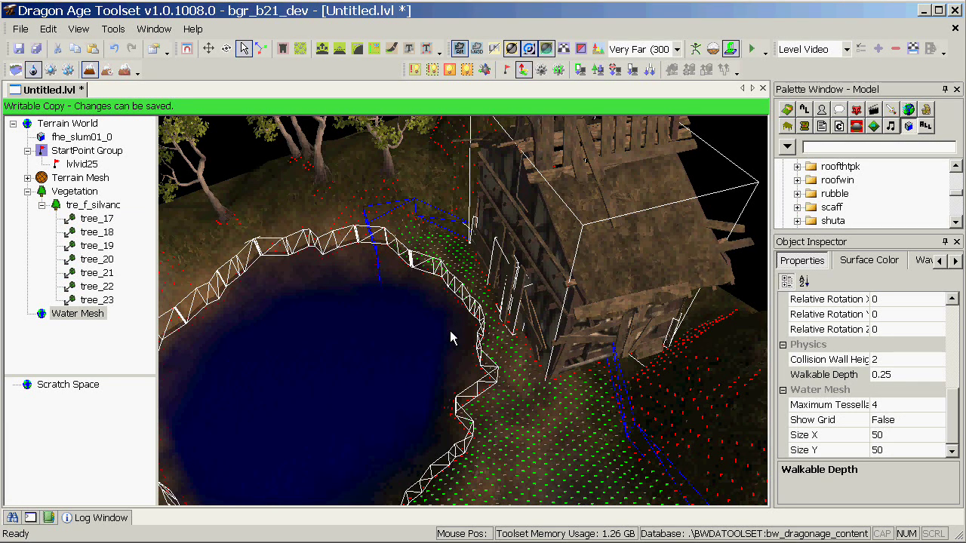
Turn off the default viewport lighting so the level is shown under its own lighting.
scroll(451, 343, down, 5)
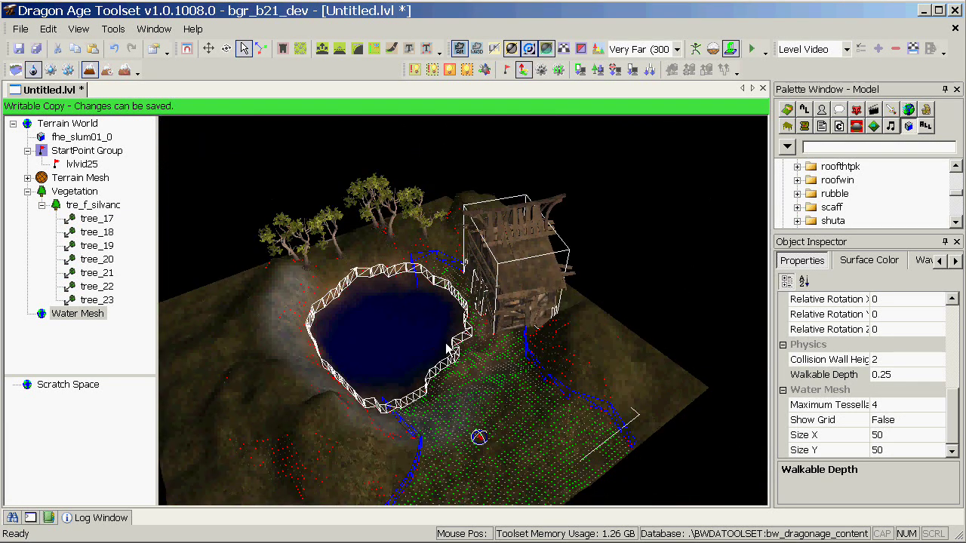
click(513, 49)
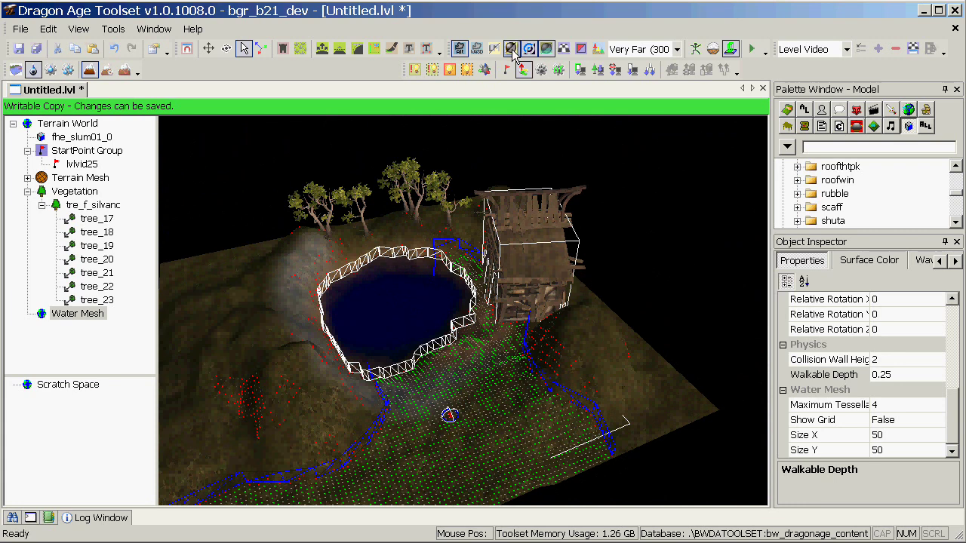
alt+drag(452, 374, 487, 375)
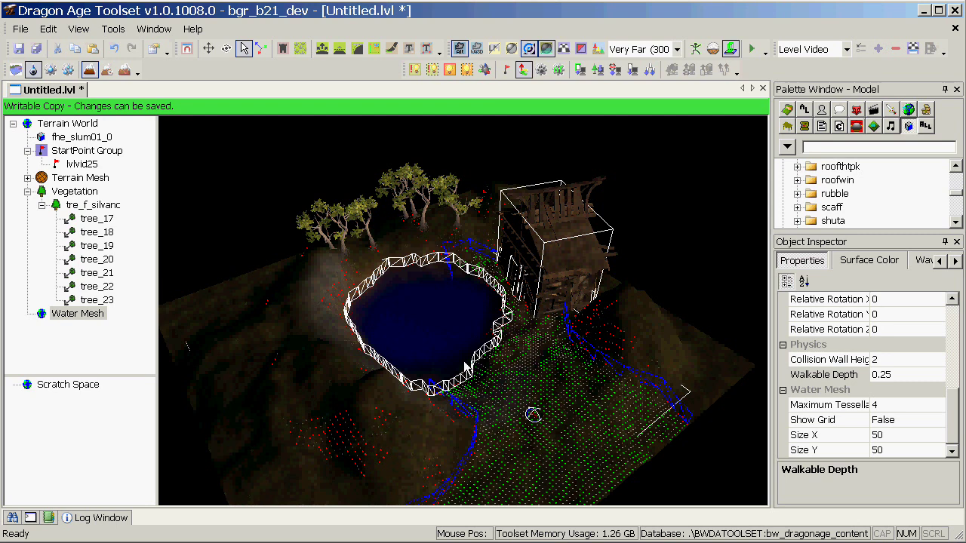
Set the area's Atmo-Sun Color to a pale orange with red 224, green 193 and blue 165.
click(860, 49)
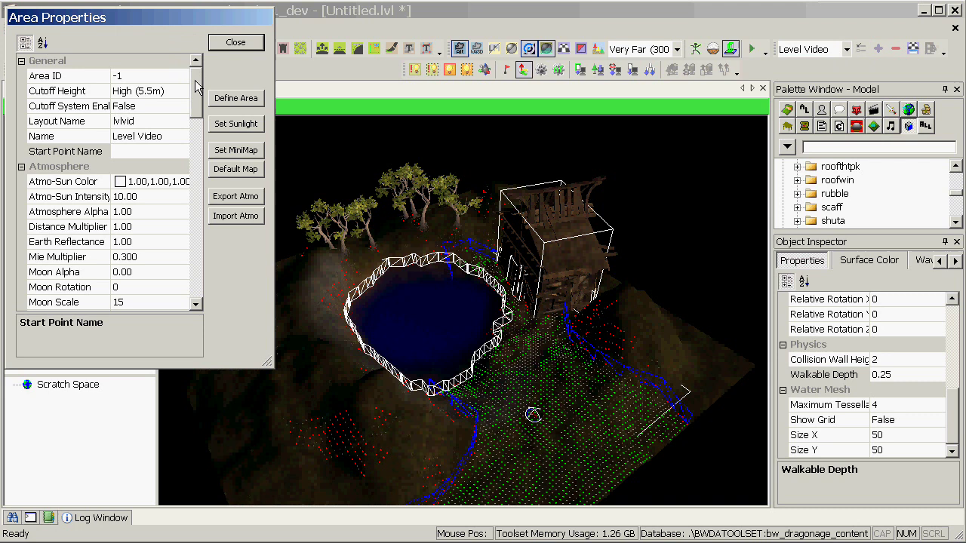
click(157, 181)
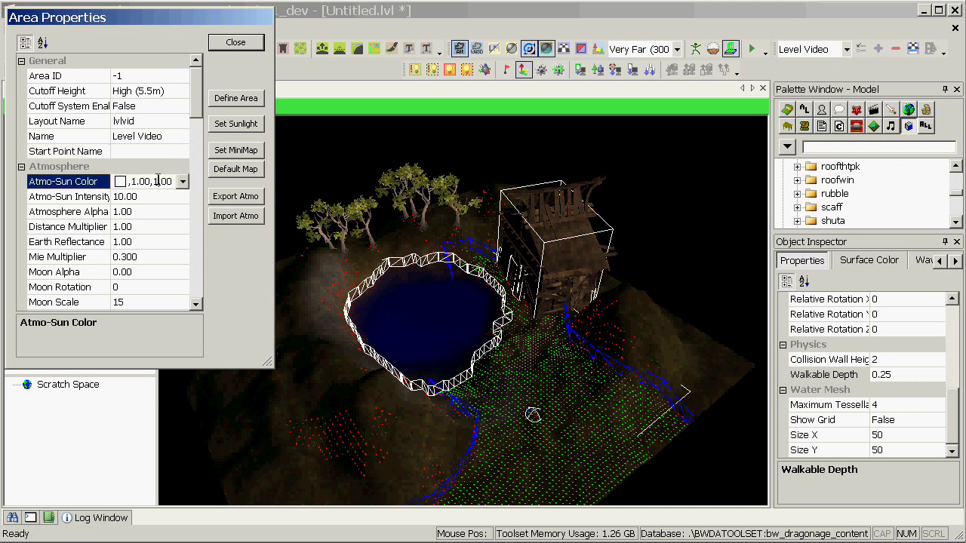
click(182, 183)
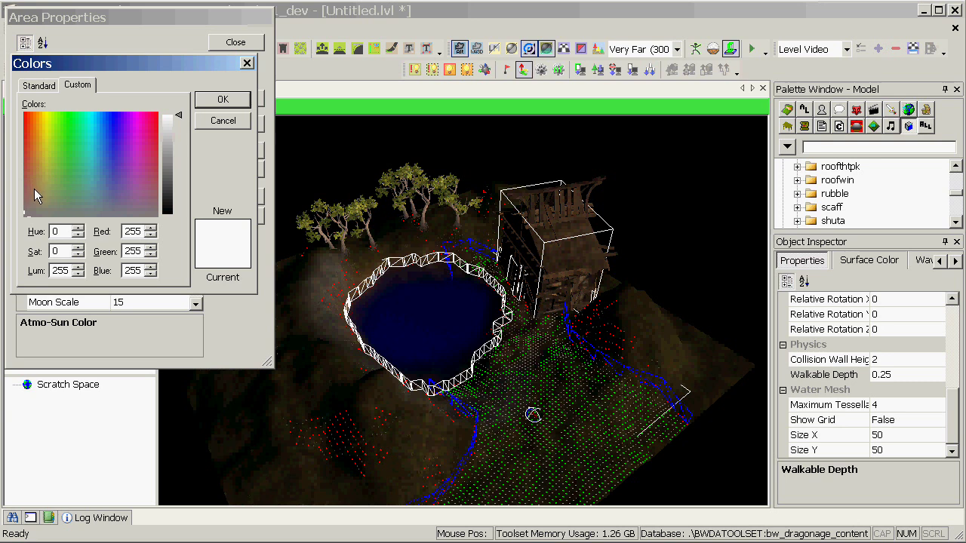
mouse_move(34, 188)
mouse_down()
mouse_move(51, 200)
mouse_move(40, 198)
mouse_up()
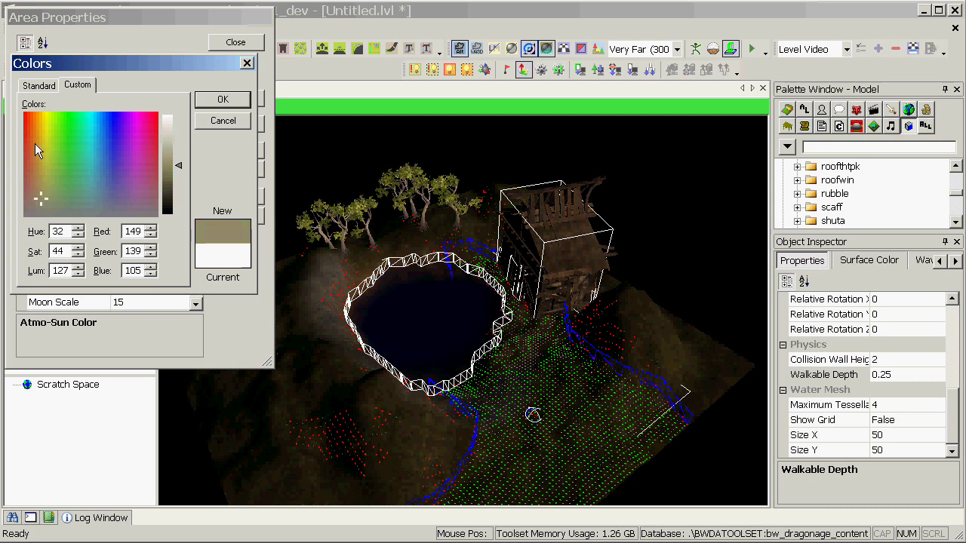
click(38, 175)
click(174, 139)
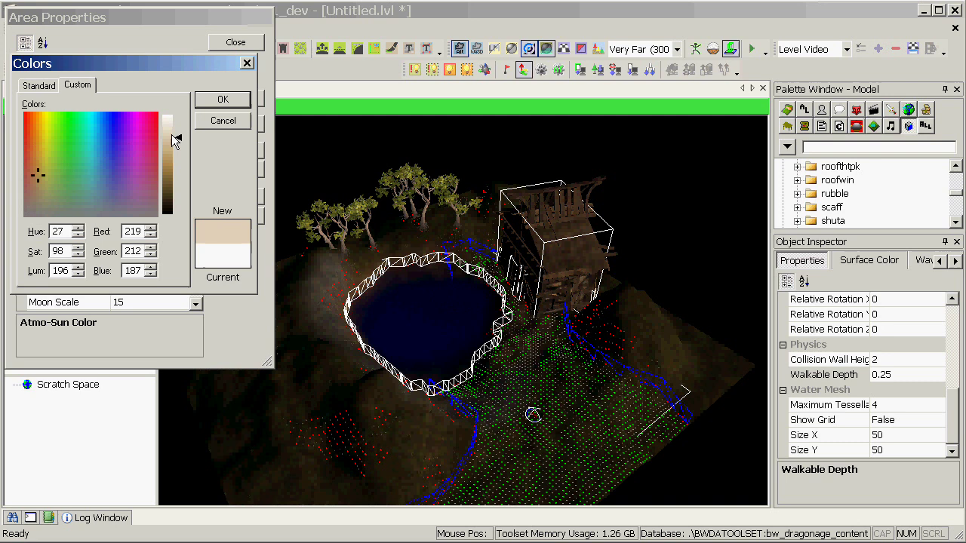
click(174, 140)
click(34, 164)
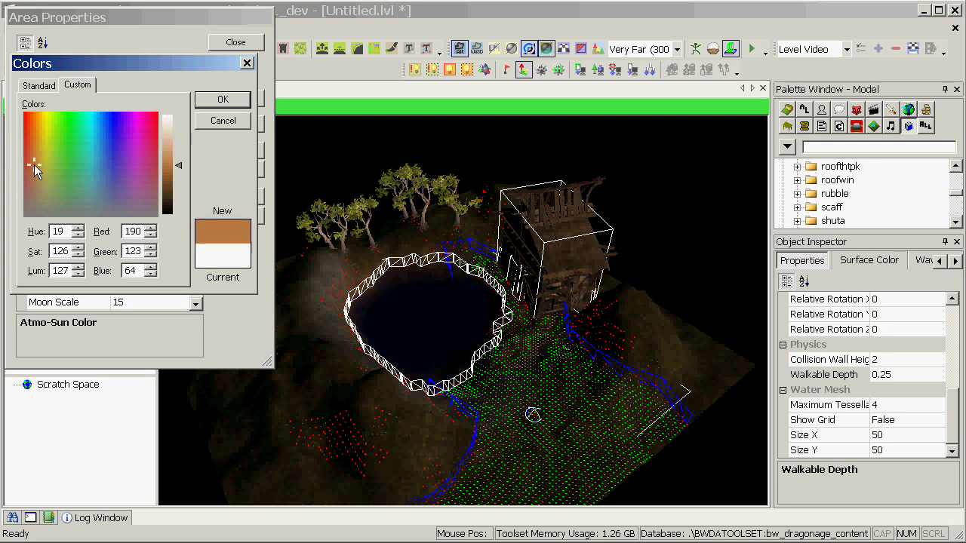
click(174, 138)
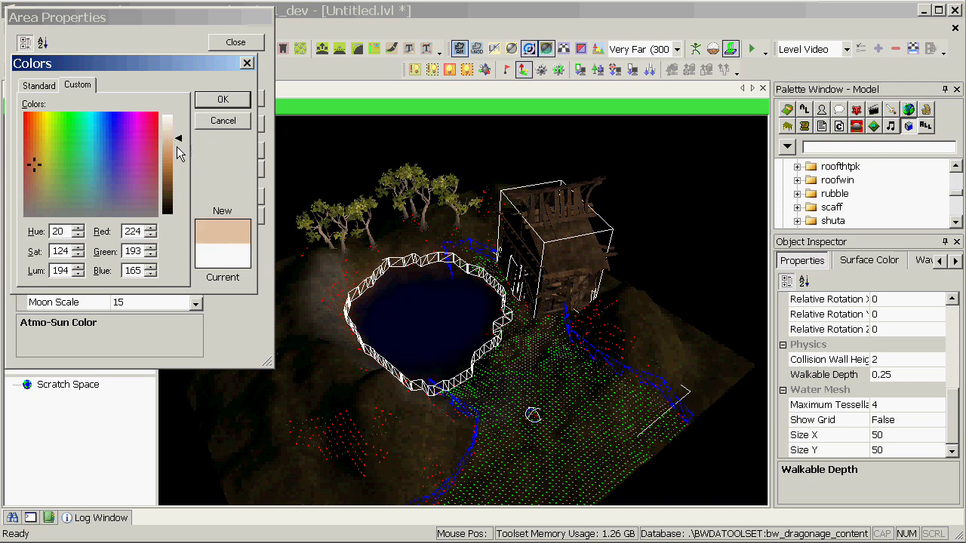
click(234, 103)
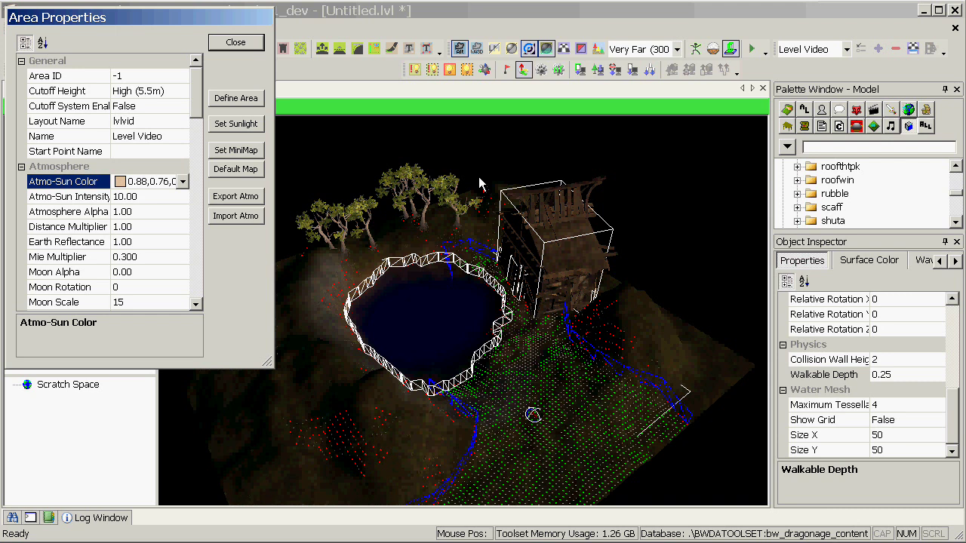
Render the level's lightmaps and display them on the terrain, trees and house.
click(450, 70)
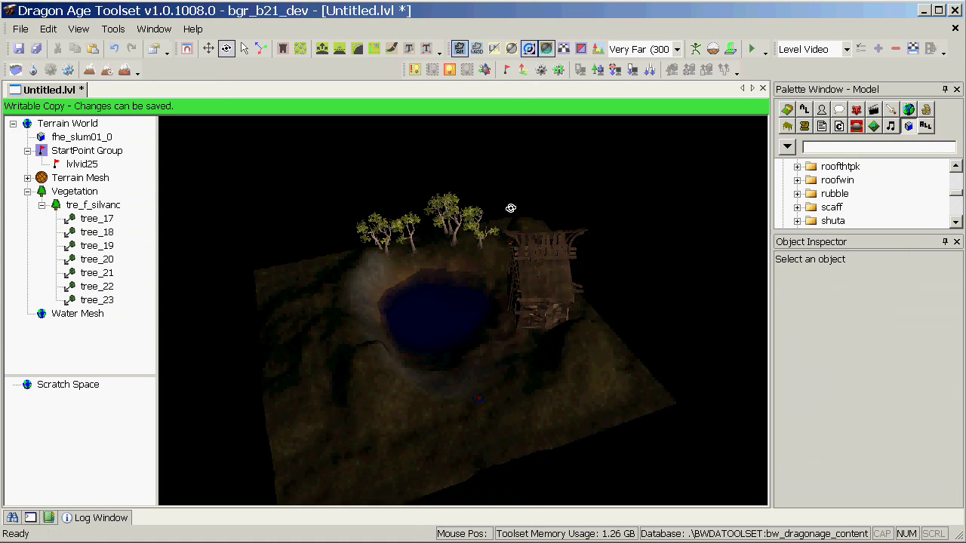
click(494, 50)
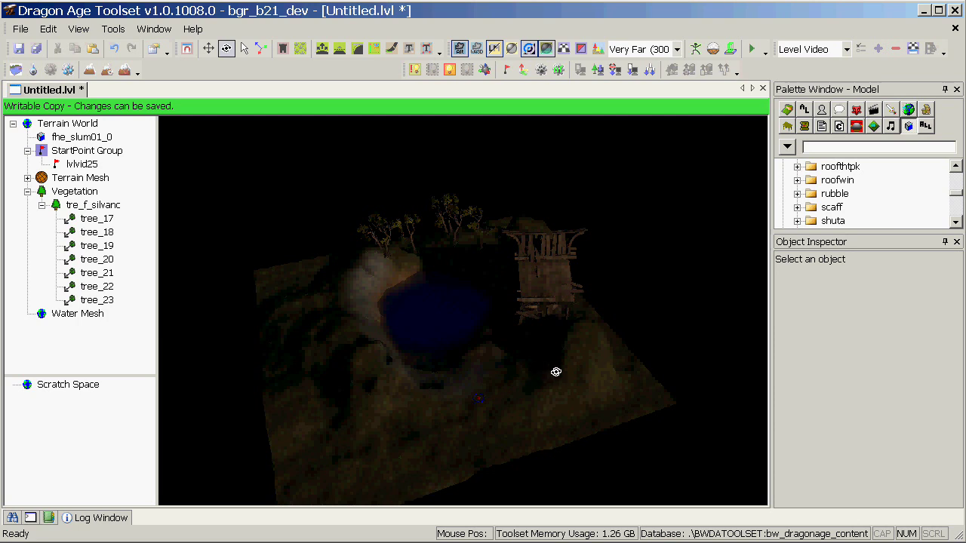
drag(539, 374, 363, 326)
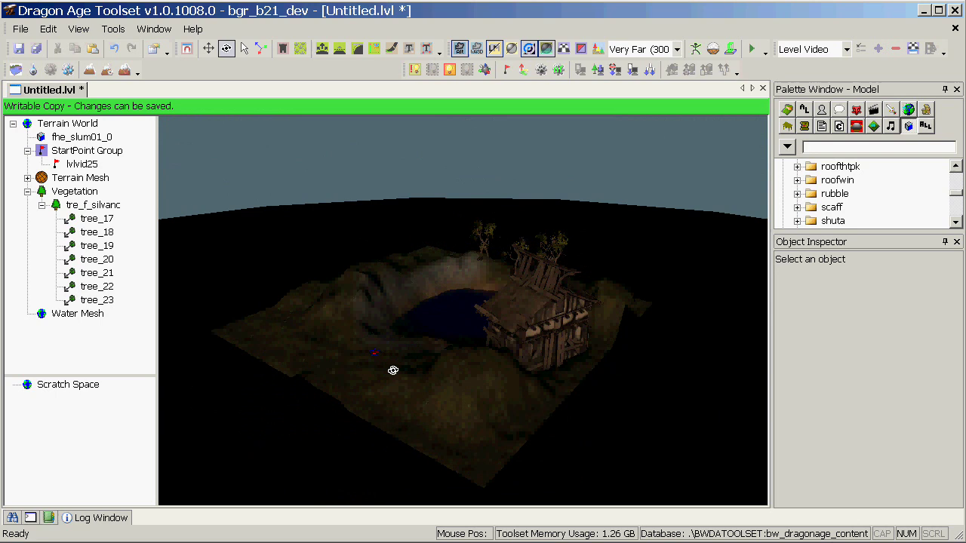
drag(393, 370, 884, 416)
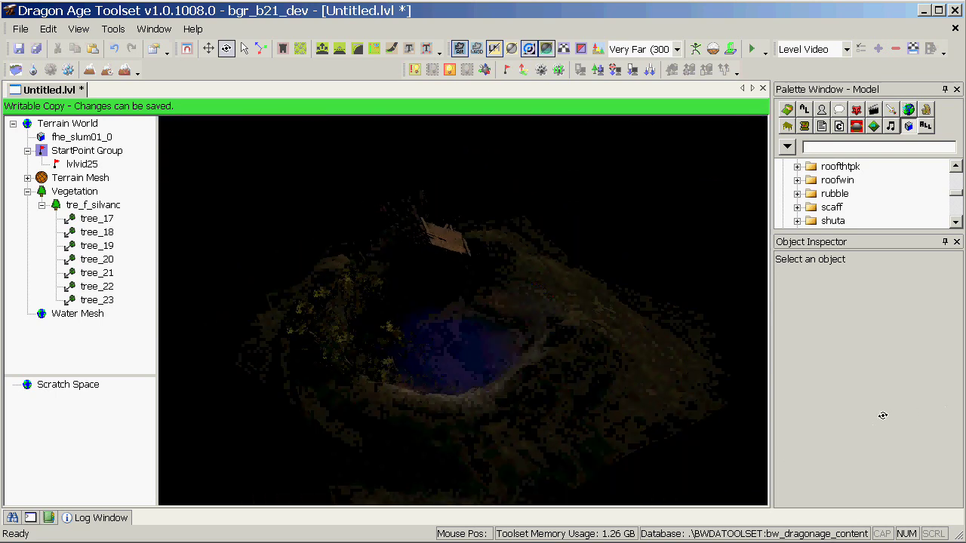
scroll(560, 334, up, 3)
drag(515, 338, 554, 355)
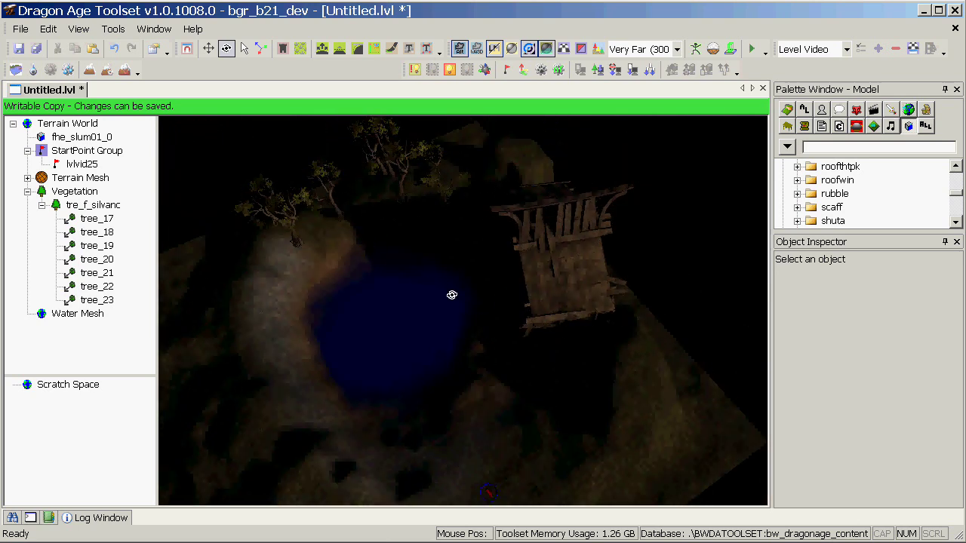
drag(496, 360, 570, 305)
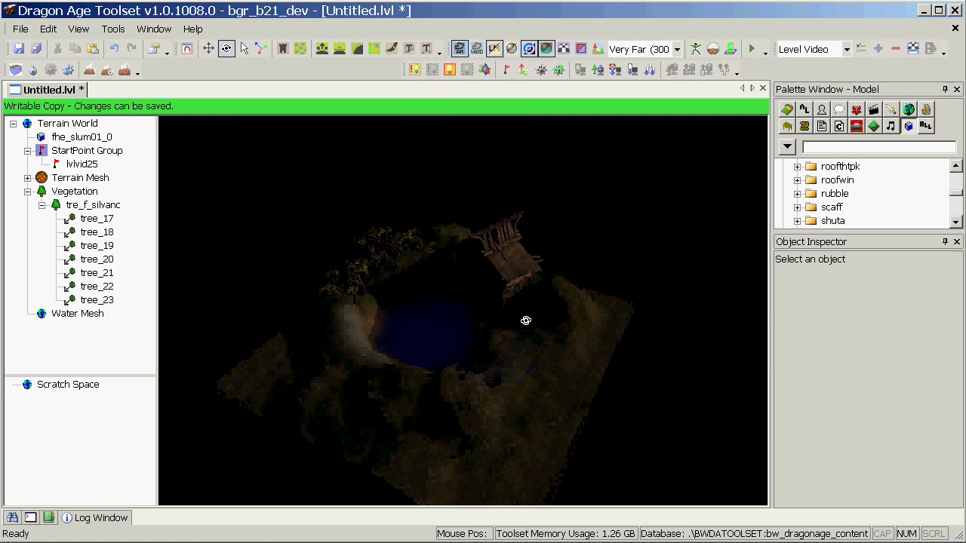
drag(524, 319, 381, 336)
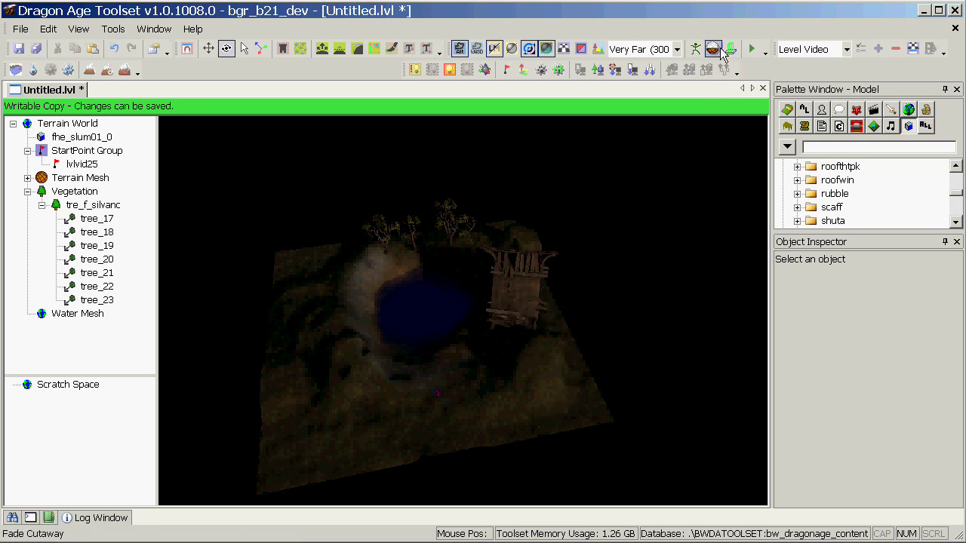
Adjust the area's sunlight direction through Set Sunlight, with the lightmap display turned off.
click(860, 49)
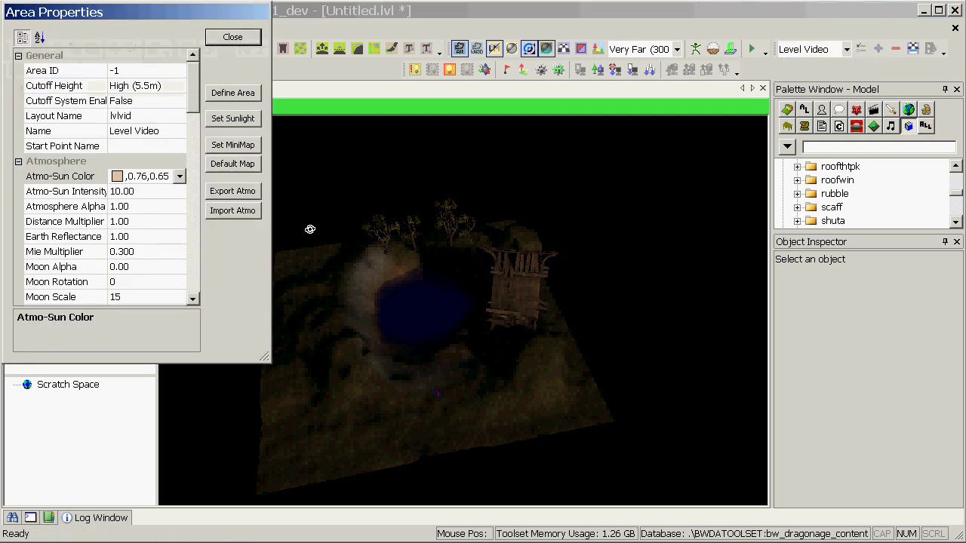
click(238, 124)
drag(243, 459, 173, 453)
middle_drag(453, 385, 610, 389)
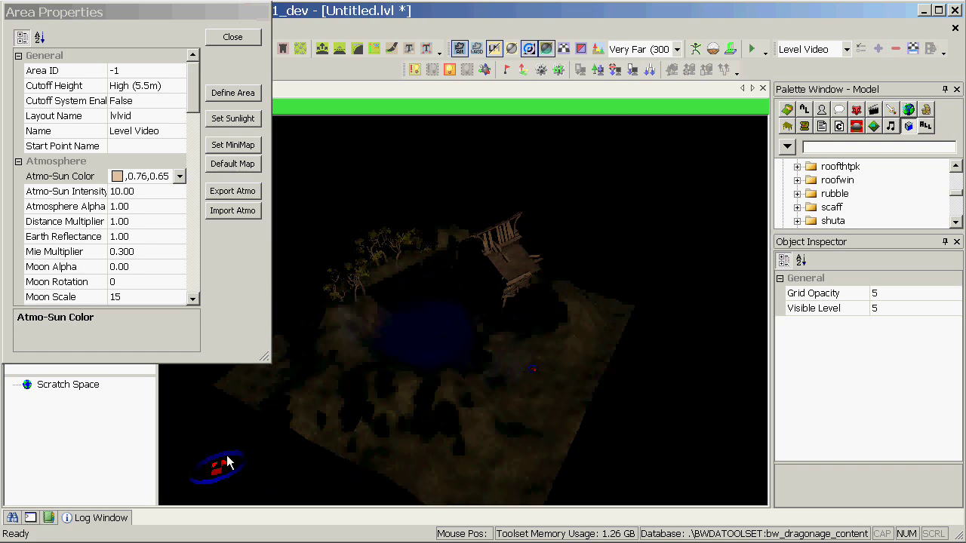
drag(229, 463, 249, 462)
click(495, 50)
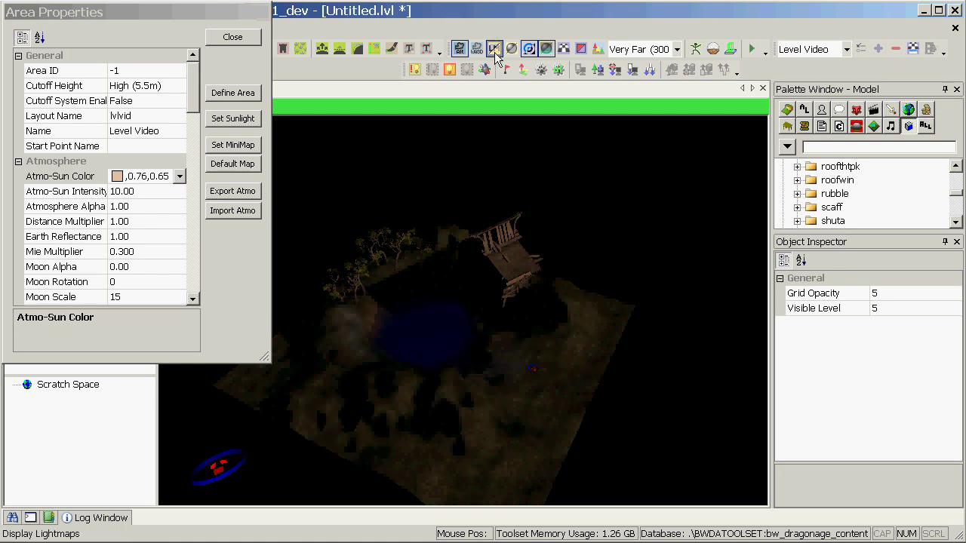
click(495, 52)
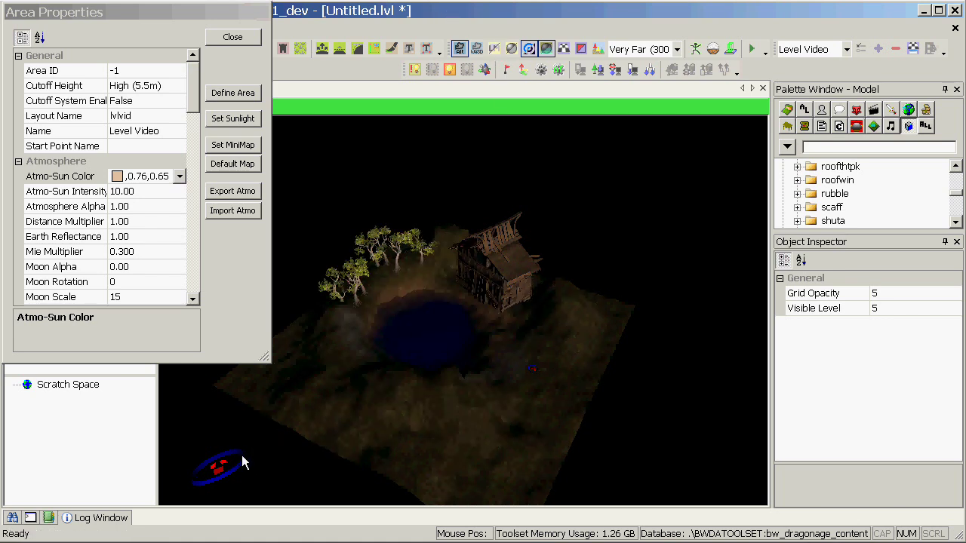
drag(242, 460, 224, 459)
alt+drag(305, 432, 32, 401)
middle_drag(32, 408, 411, 412)
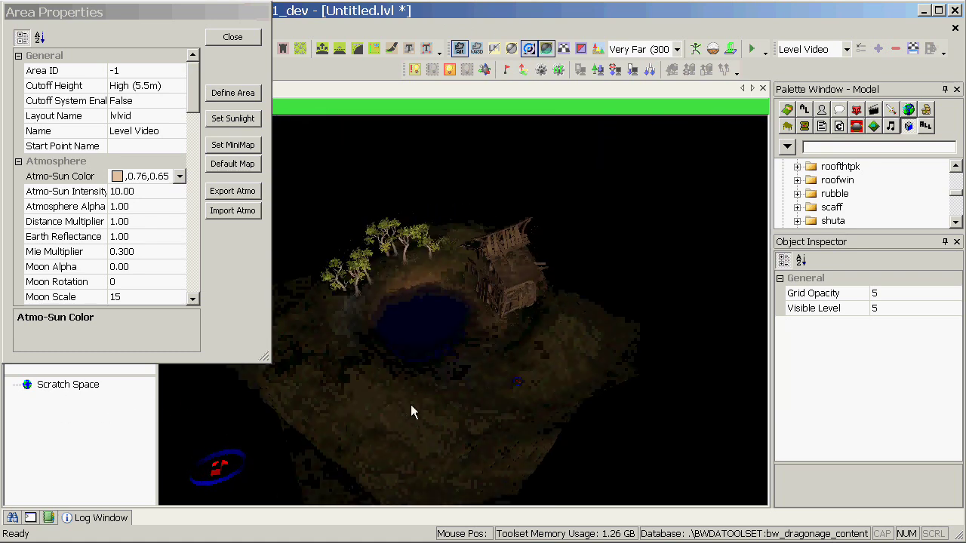
Render the level's lightmaps again for the adjusted sunlight, close the area properties and display the lightmaps.
click(495, 48)
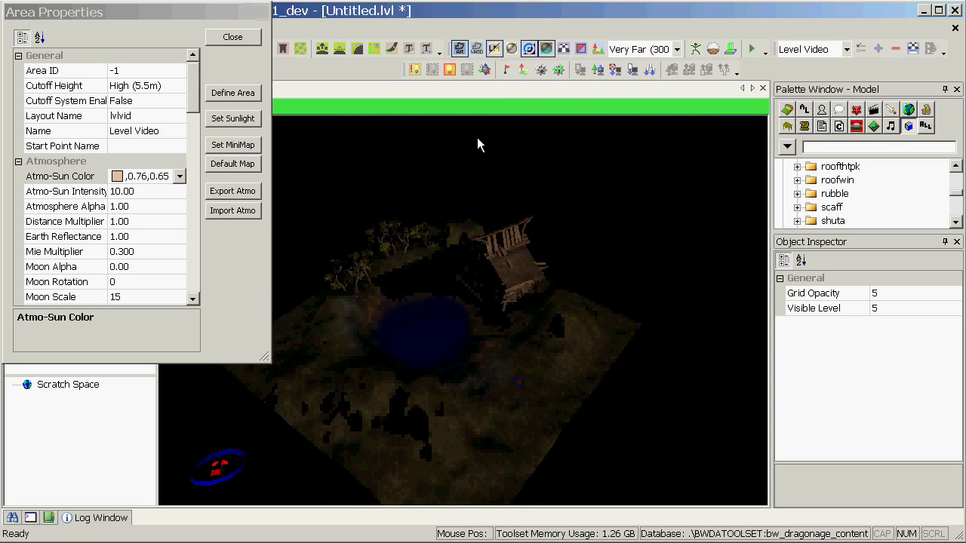
click(495, 48)
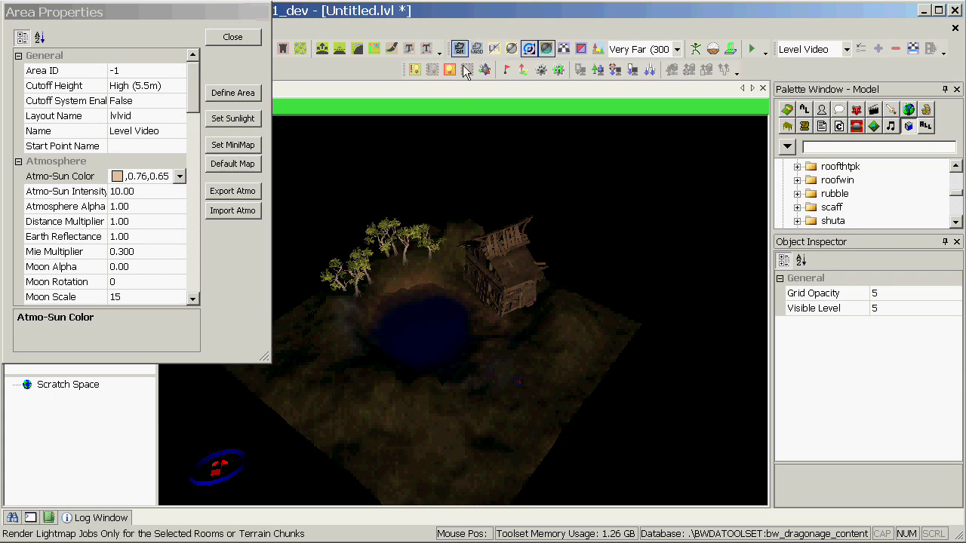
click(448, 72)
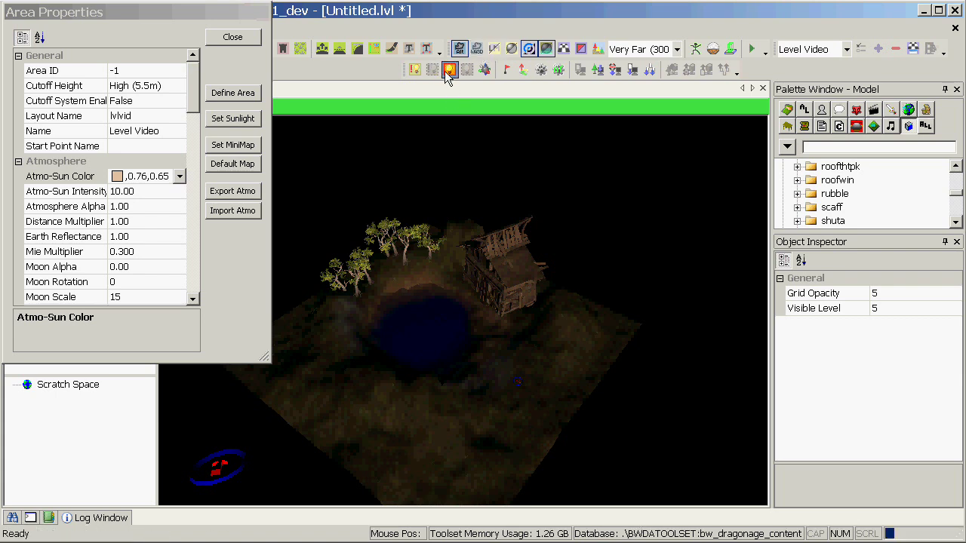
click(496, 51)
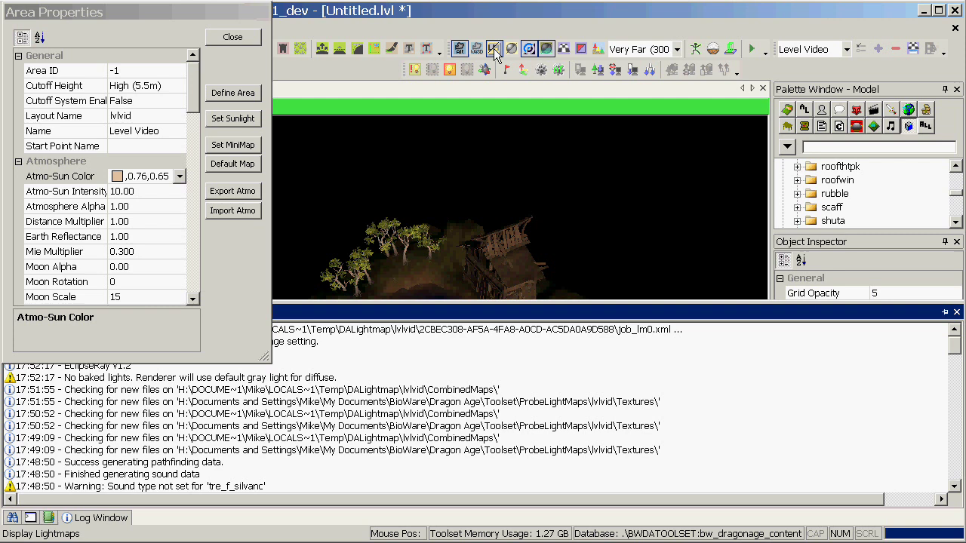
click(252, 33)
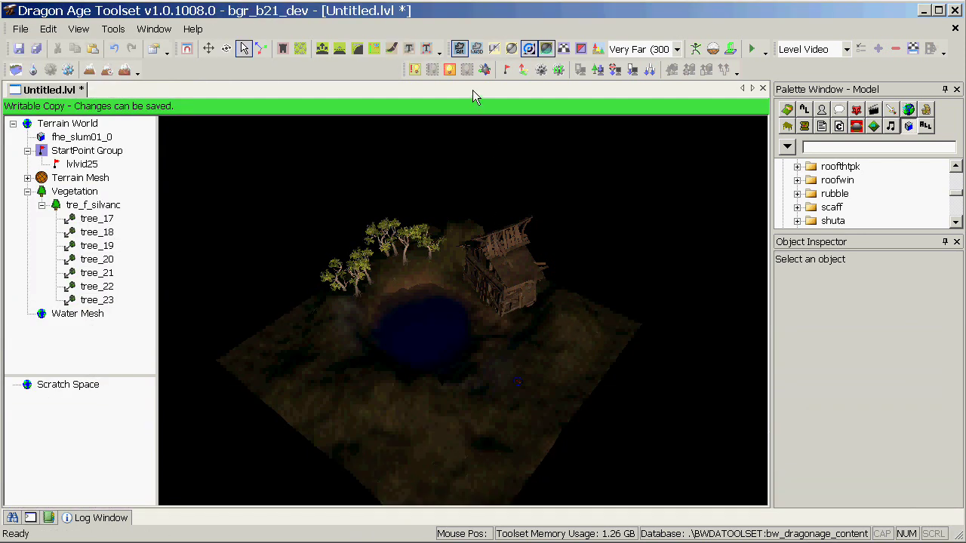
click(495, 52)
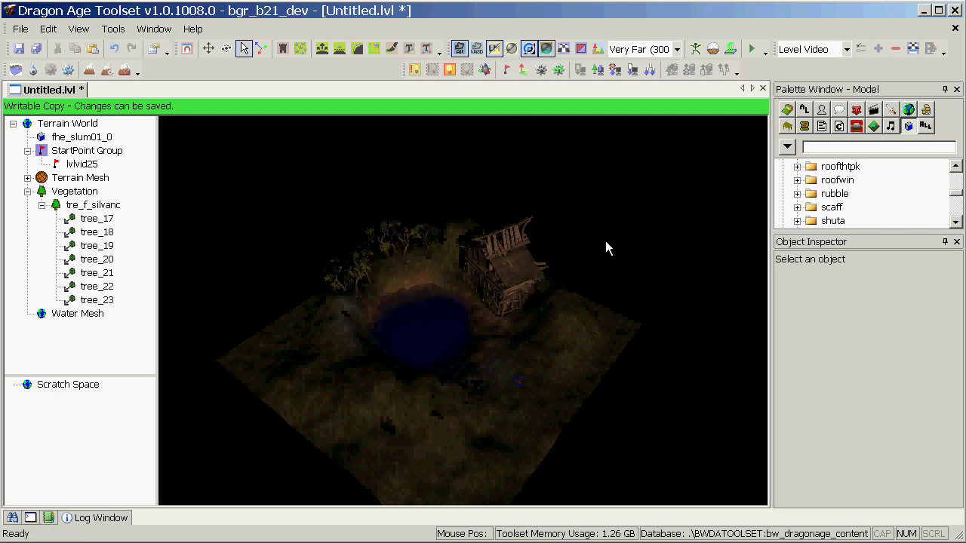
Examine the lightmapped shading on the trees, pond, house and surrounding terrain from several angles.
alt+drag(605, 241, 702, 214)
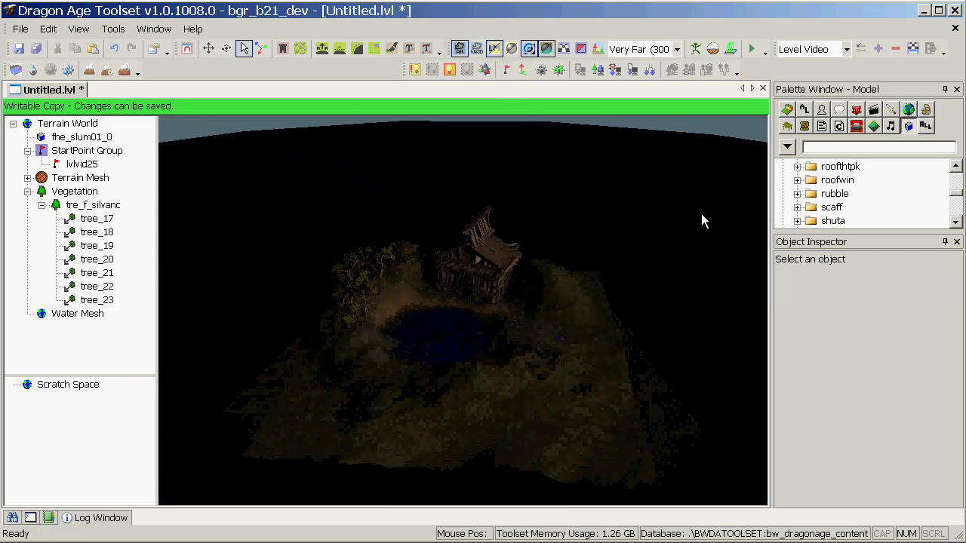
middle_drag(701, 221, 523, 367)
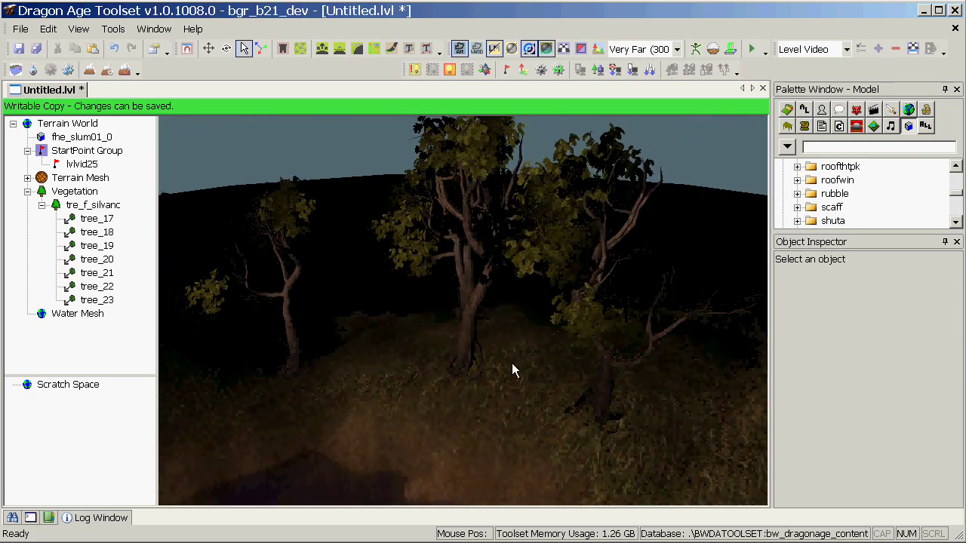
alt+drag(512, 363, 535, 361)
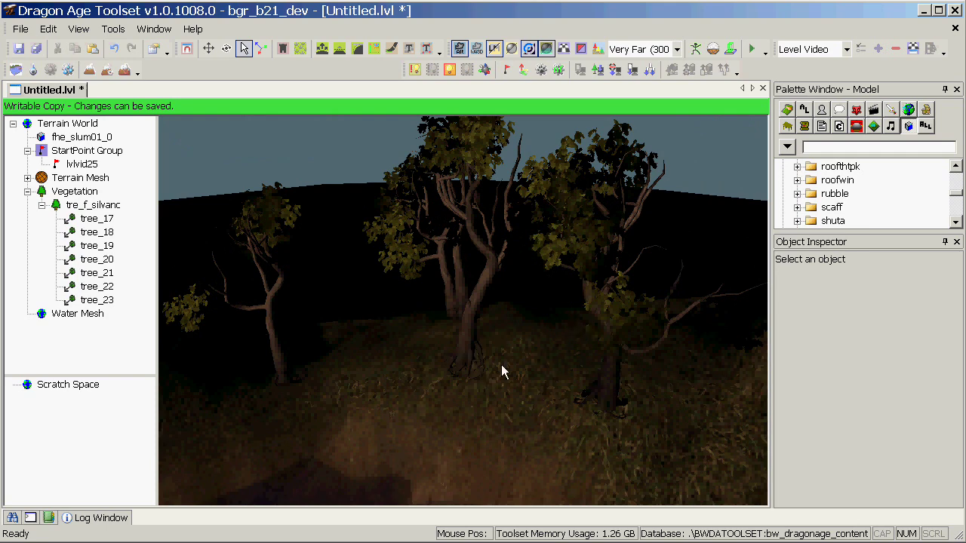
alt+drag(449, 403, 535, 424)
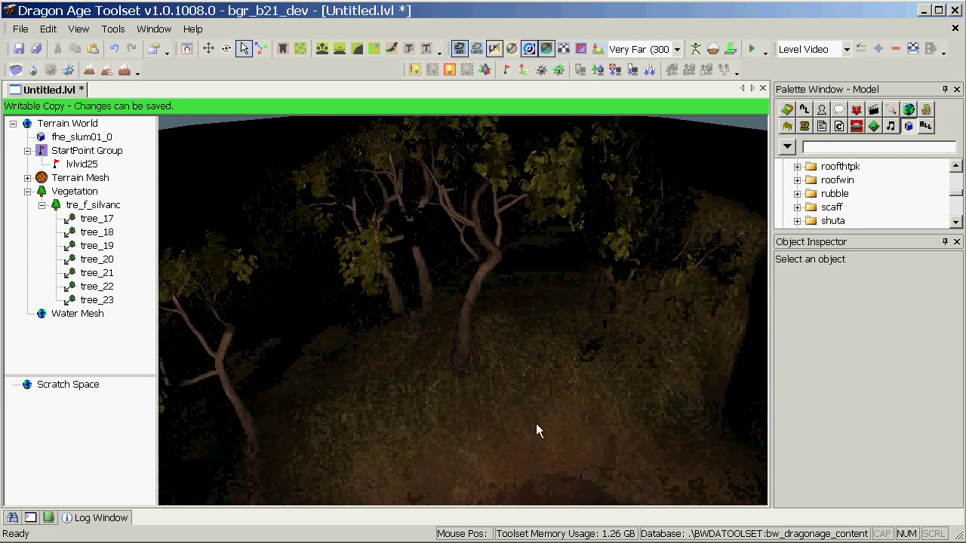
scroll(534, 423, down, 4)
middle_drag(491, 331, 422, 339)
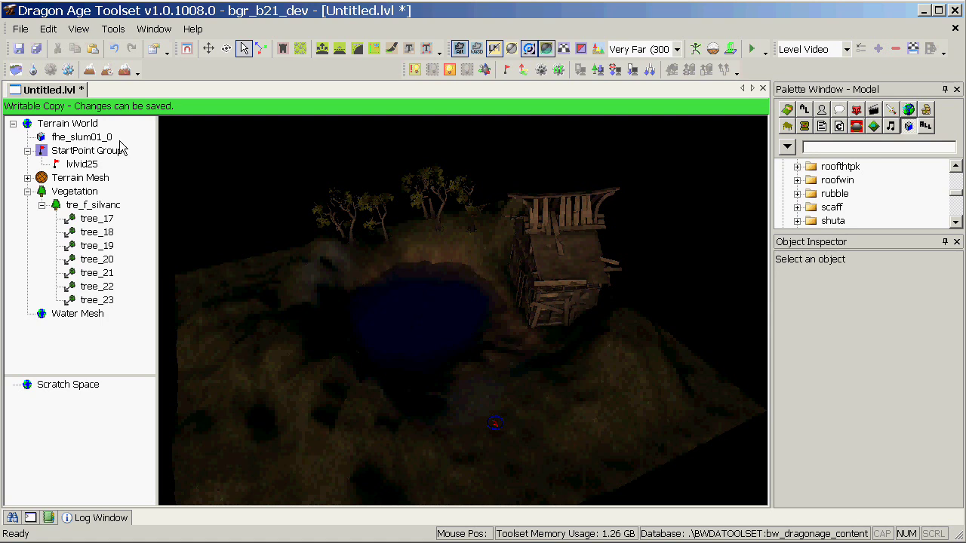
Insert a new light into the terrain world and move it over the terrain's outer corner near the house, raised above the ground.
right_click(80, 129)
mouse_move(118, 129)
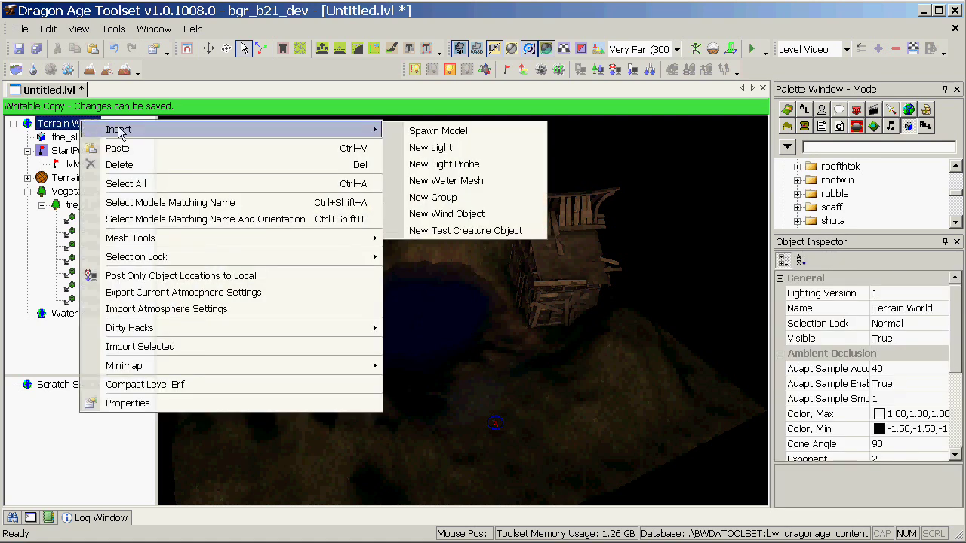
click(426, 150)
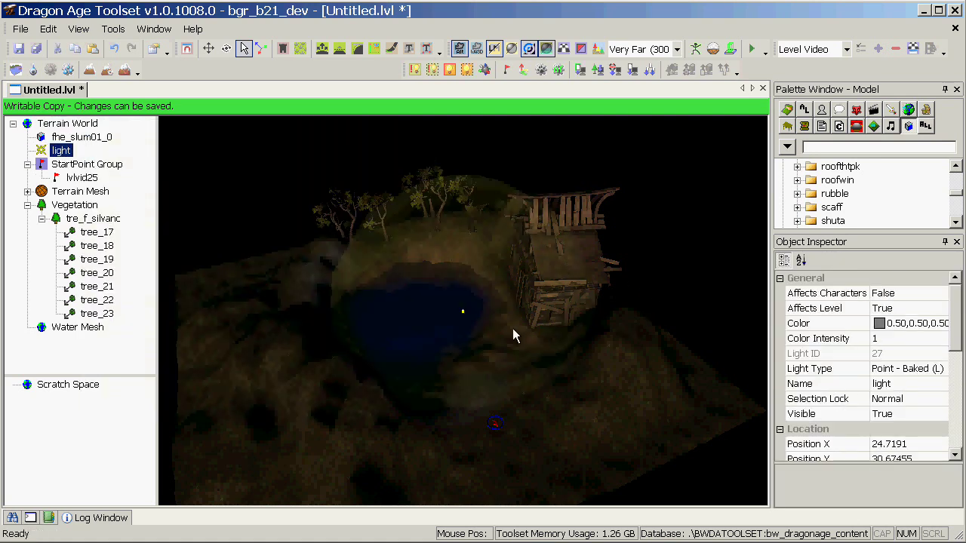
key(w)
alt+drag(474, 332, 693, 432)
middle_drag(692, 432, 695, 394)
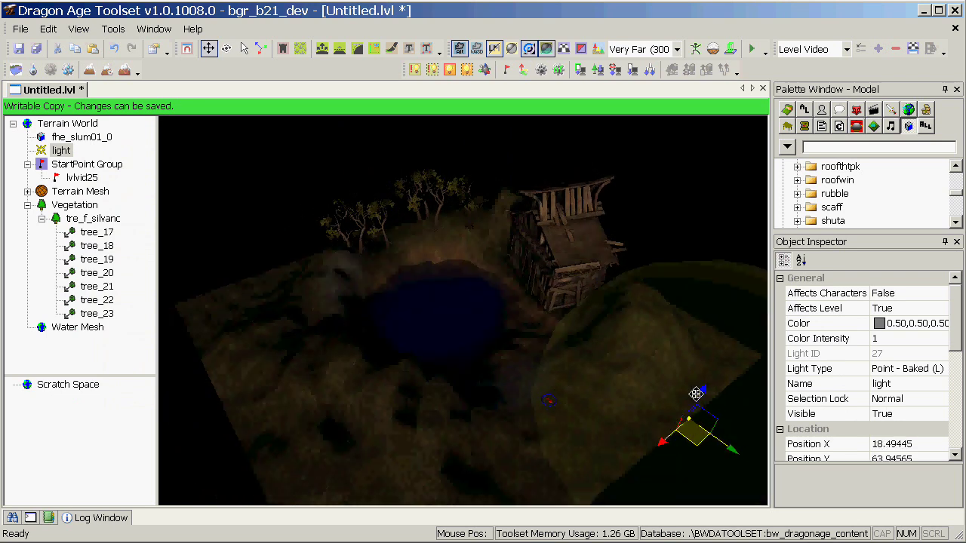
drag(696, 394, 701, 379)
Set the new light's type to Ambient - Baked (L).
click(919, 368)
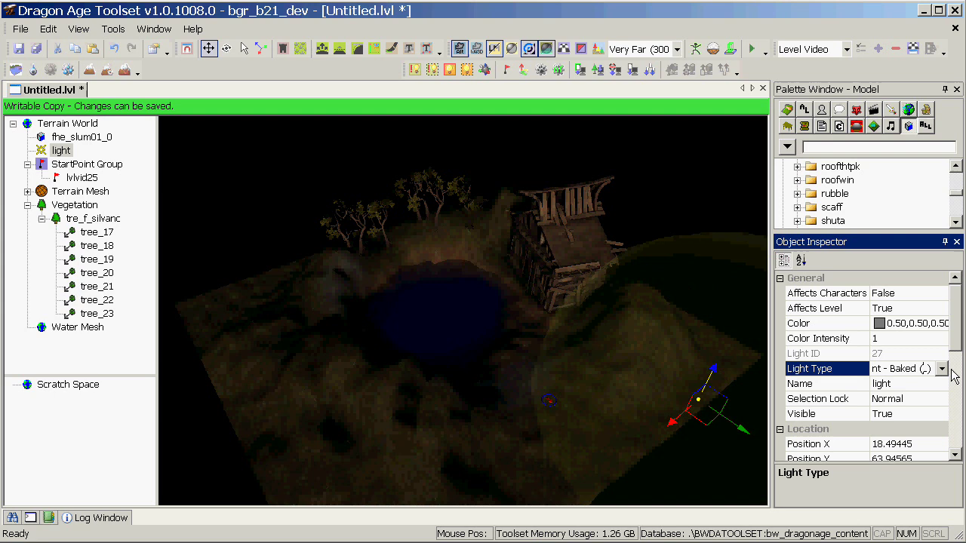
click(943, 368)
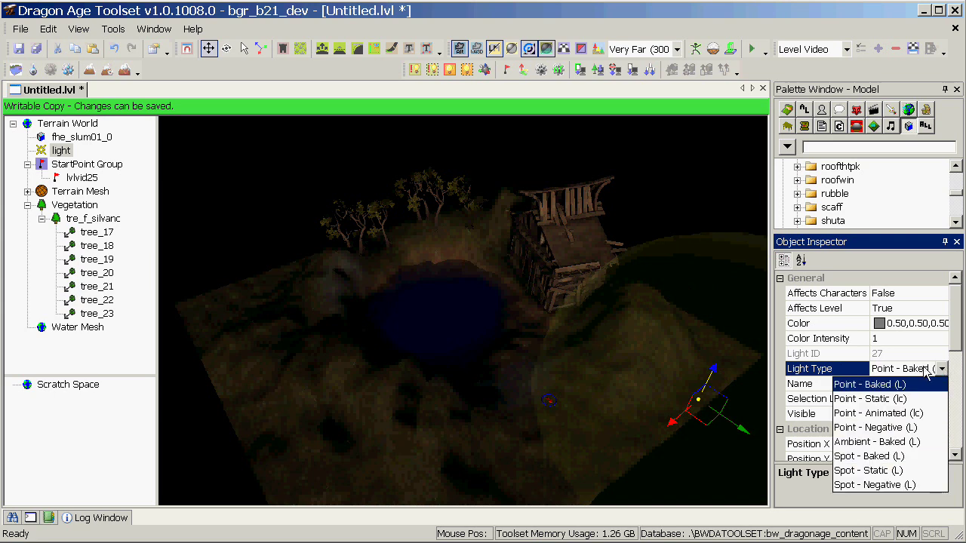
click(890, 443)
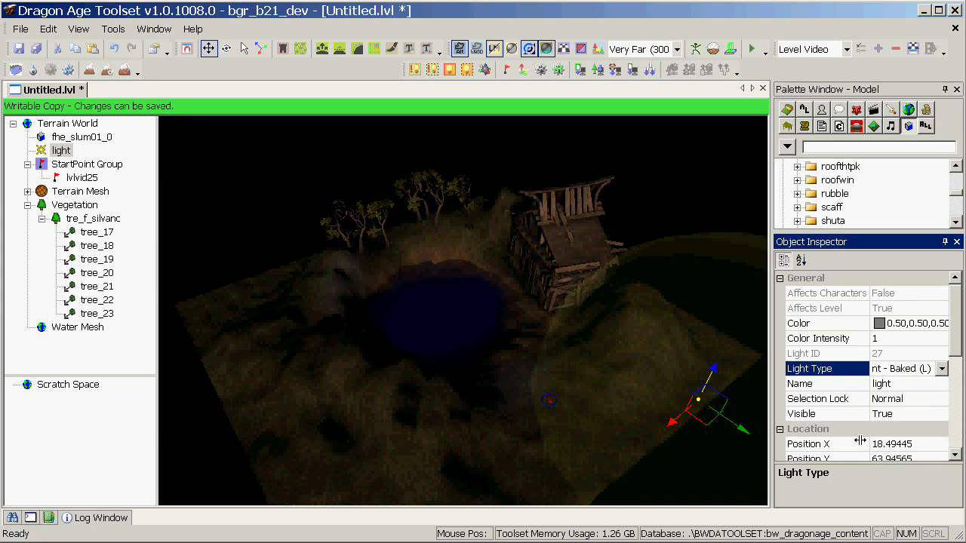
middle_drag(647, 378, 621, 379)
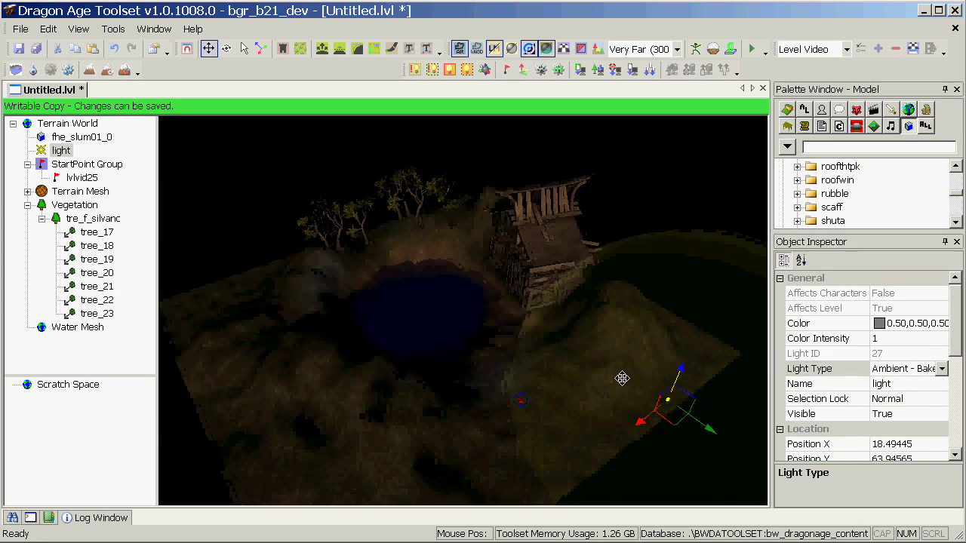
Set the ambient light's color to a dark brown with red 121, green 92 and blue 79.
click(946, 332)
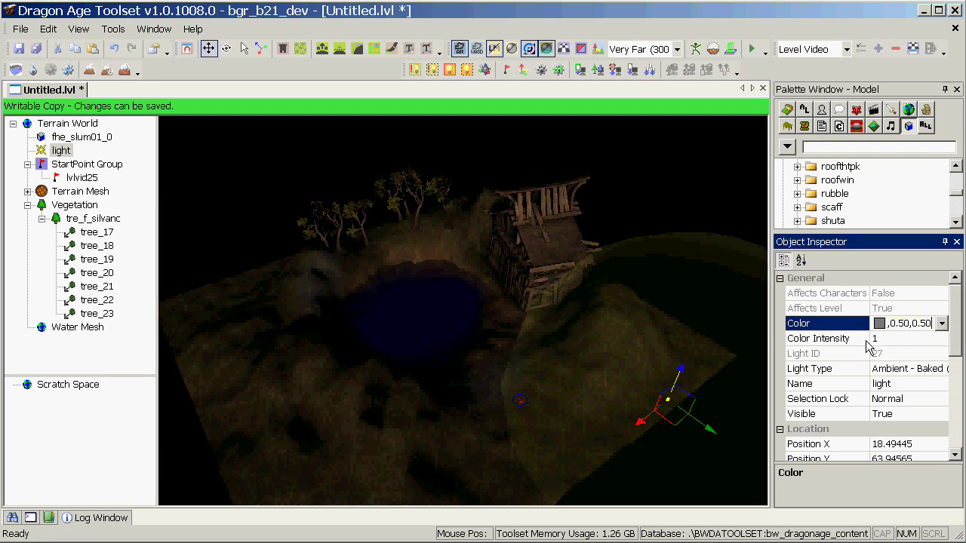
click(941, 323)
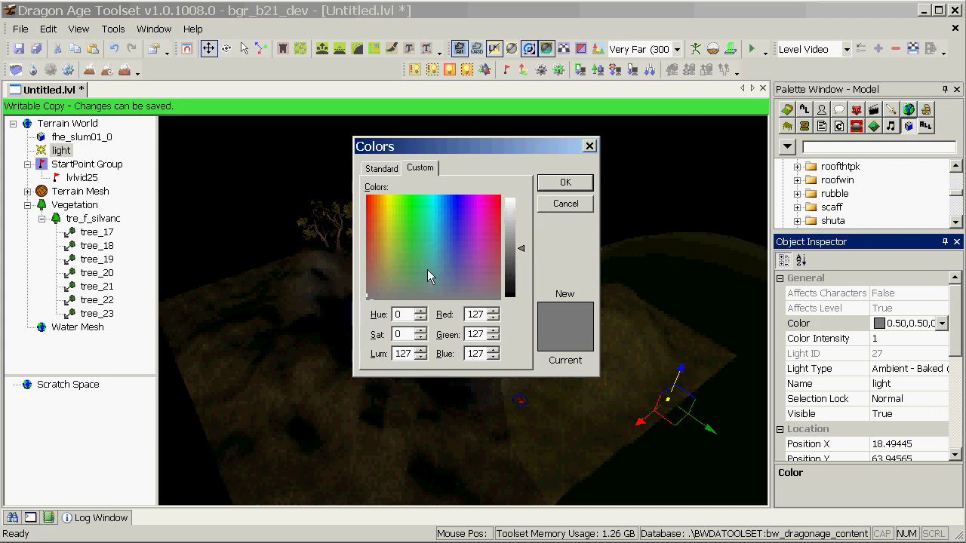
click(373, 278)
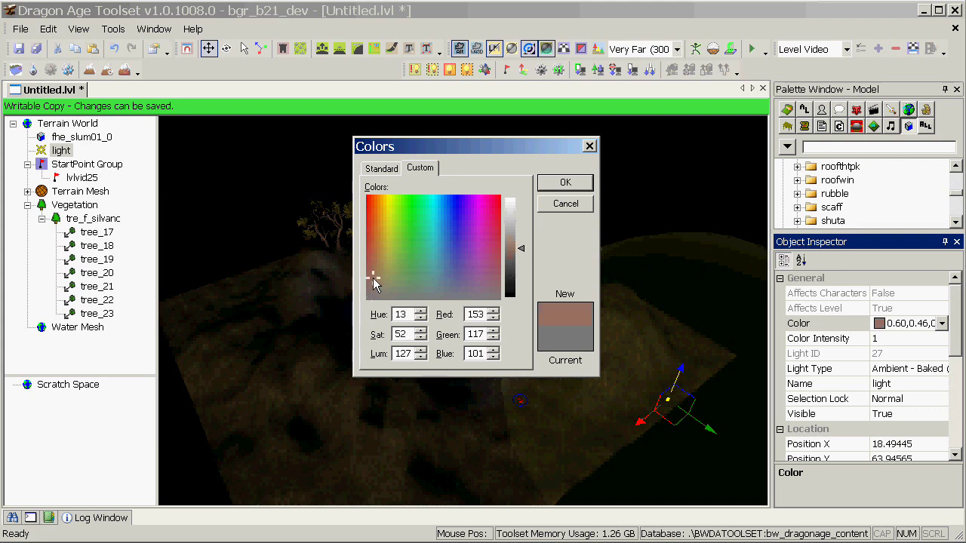
click(512, 257)
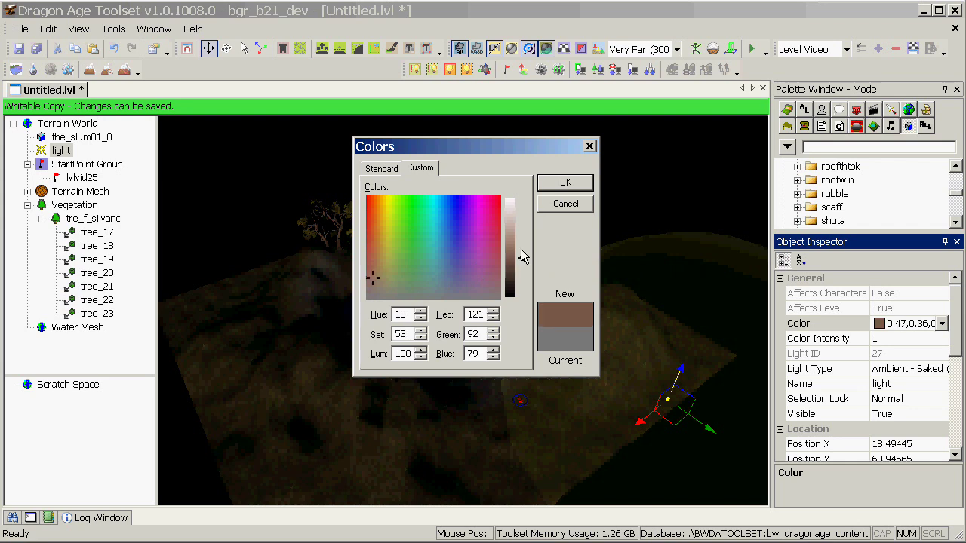
click(565, 183)
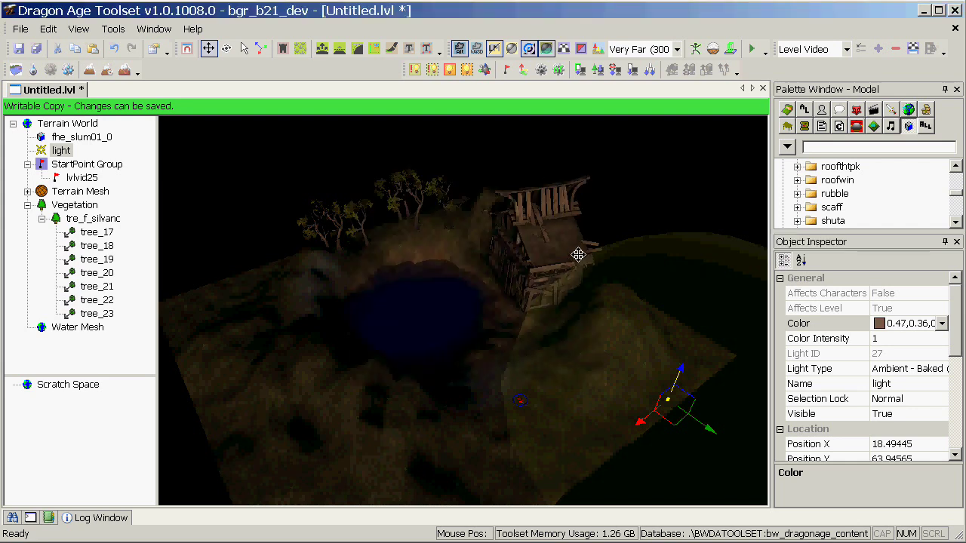
alt+middle_drag(600, 285, 578, 270)
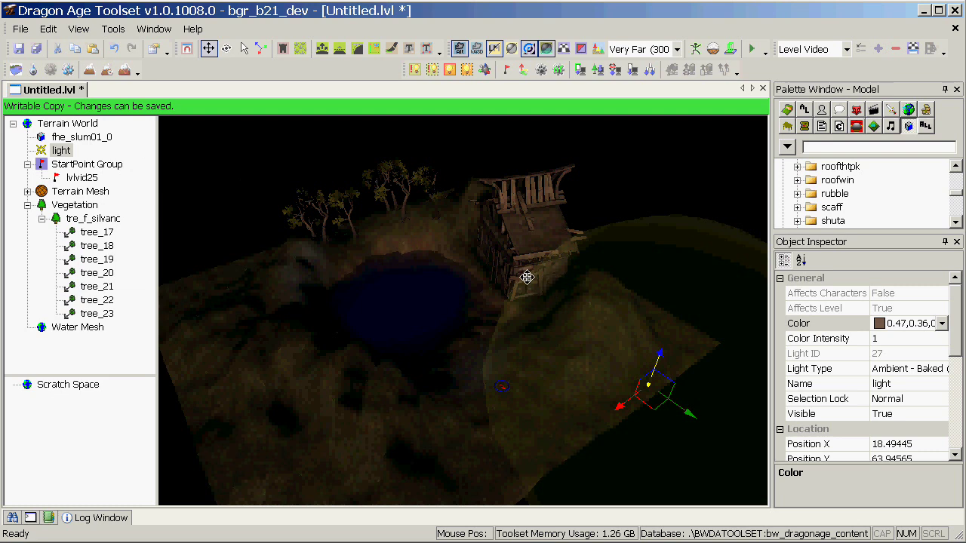
click(378, 261)
right_click(378, 261)
mouse_move(423, 269)
click(725, 287)
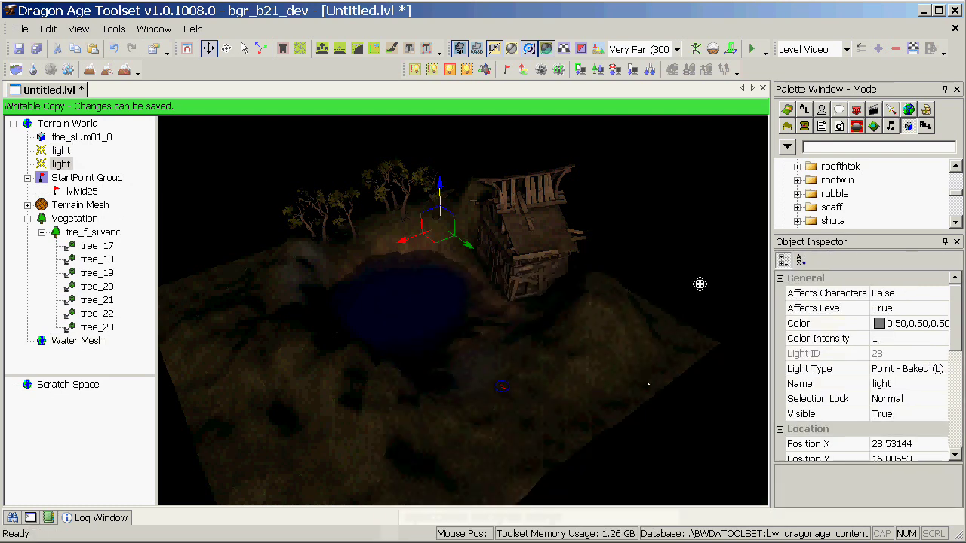
click(905, 368)
click(942, 368)
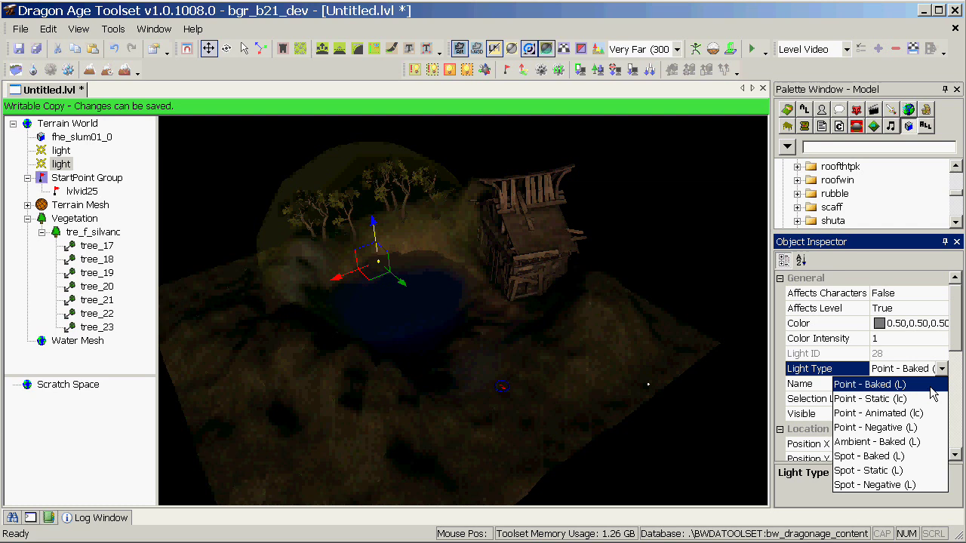
click(868, 384)
key(Delete)
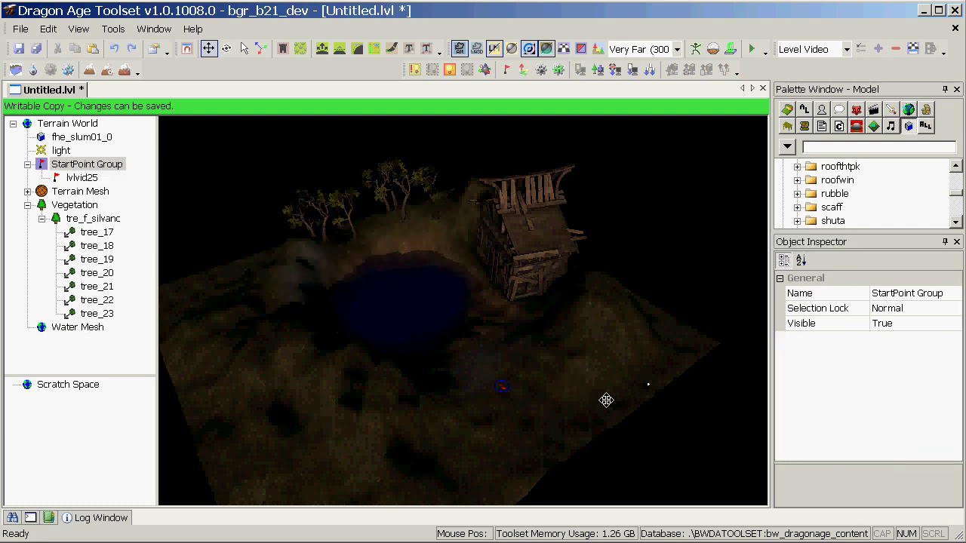
Insert a second light beside the pond and set its type to Point - Static (lc).
right_click(484, 320)
click(785, 338)
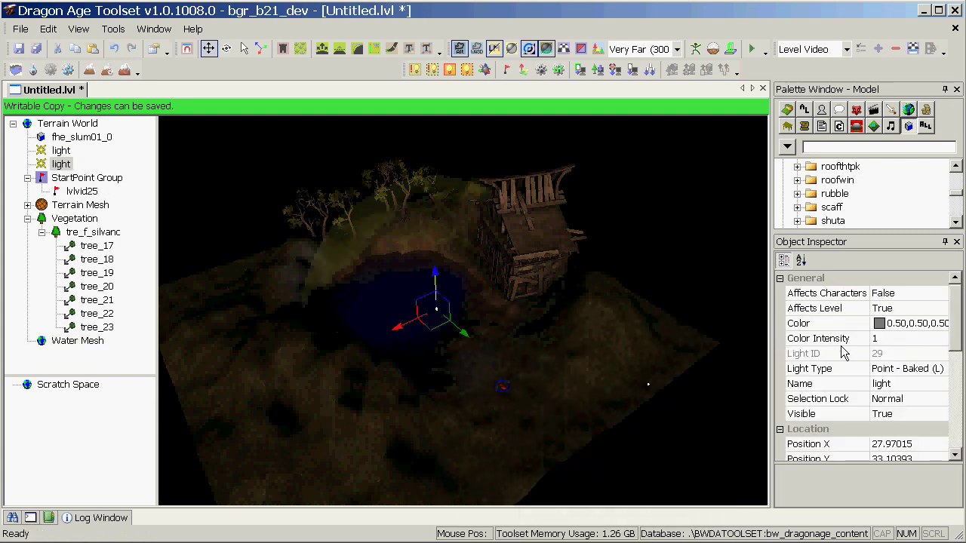
click(923, 367)
click(942, 369)
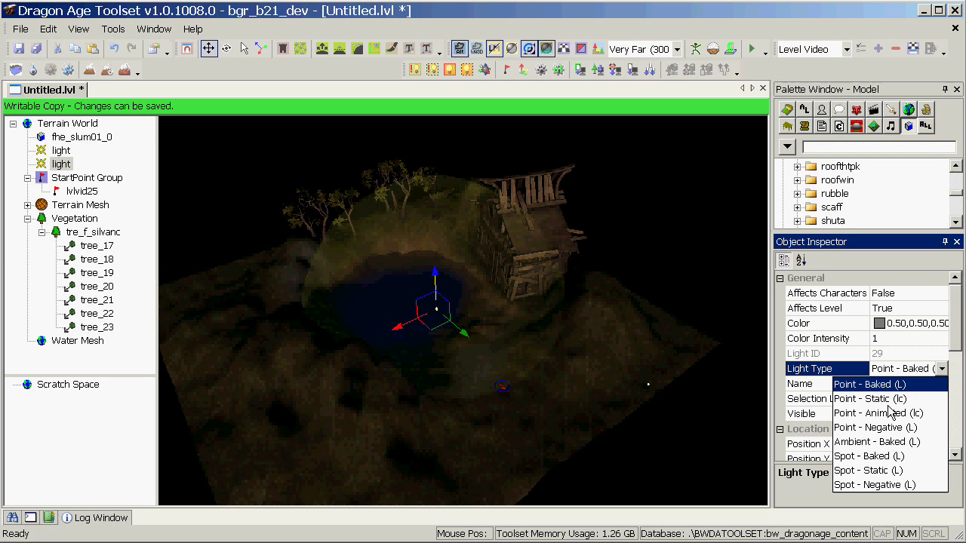
click(871, 399)
middle_drag(659, 352, 561, 360)
scroll(497, 349, up, 3)
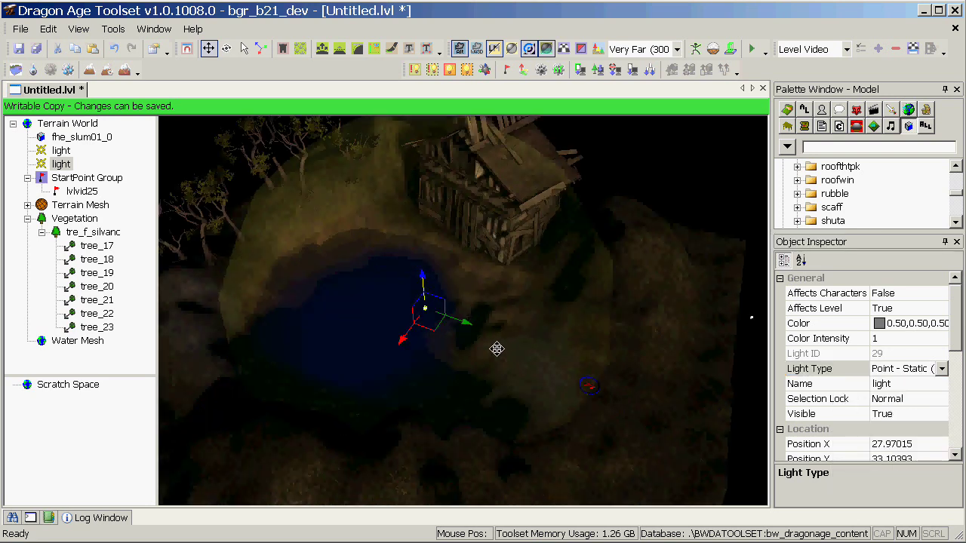
Move the static point light from the pond to just in front of the house's door, slightly above the ground.
middle_drag(498, 349, 462, 323)
drag(439, 324, 556, 281)
middle_drag(557, 282, 478, 312)
scroll(539, 363, up, 3)
middle_drag(539, 362, 547, 376)
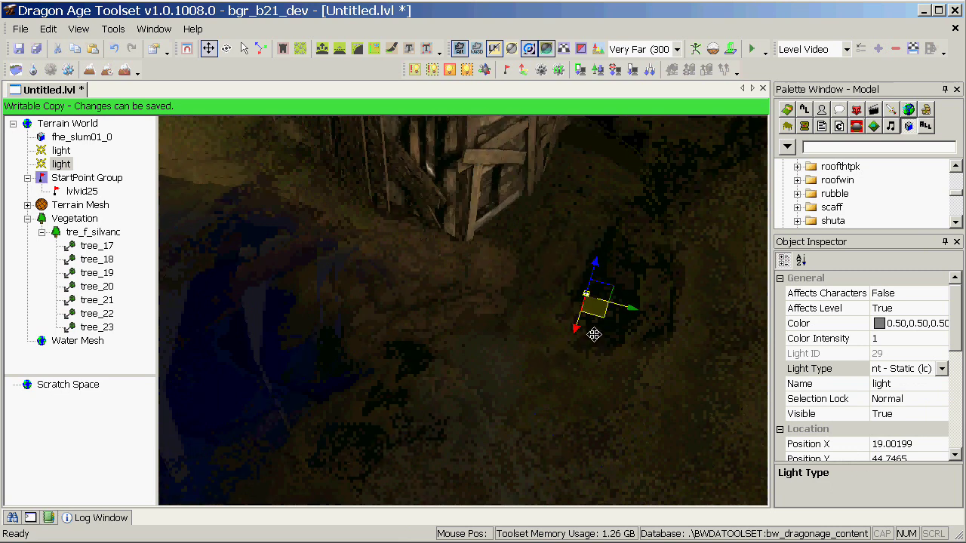
drag(600, 307, 519, 289)
drag(523, 247, 530, 205)
middle_drag(529, 205, 455, 272)
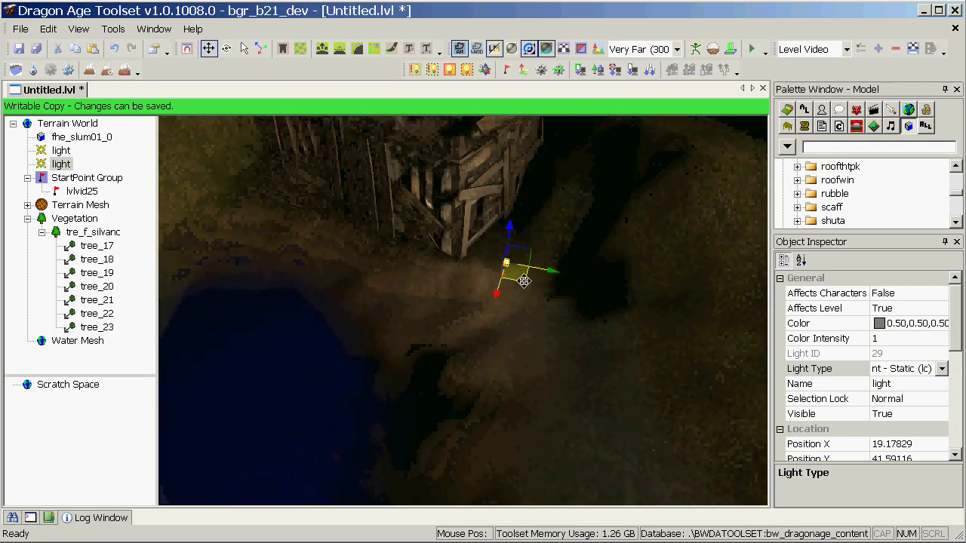
drag(524, 280, 527, 246)
middle_drag(461, 269, 410, 265)
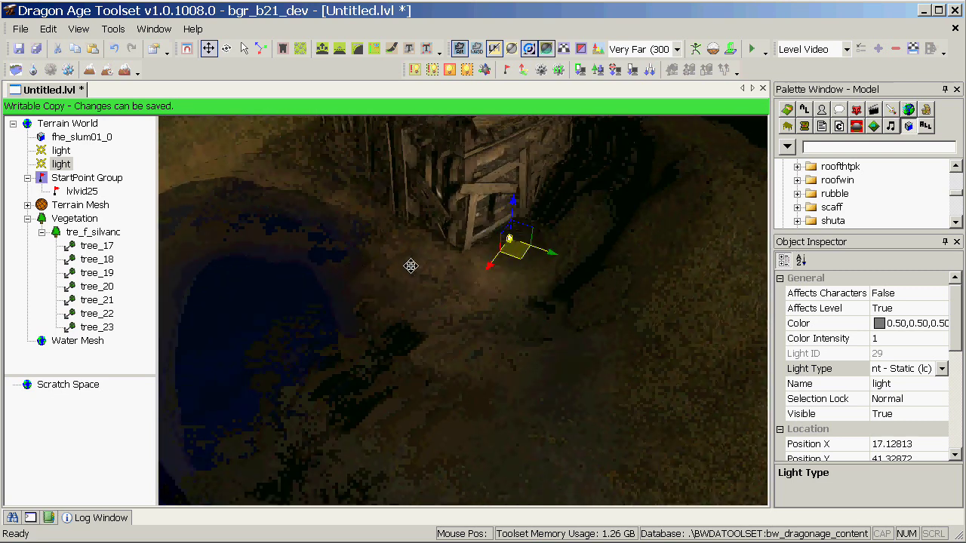
scroll(408, 265, down, 4)
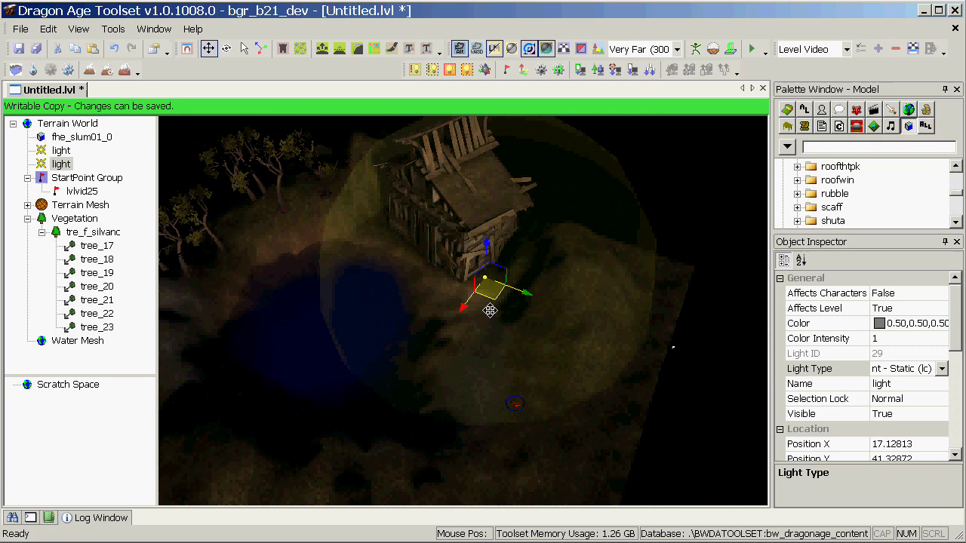
middle_drag(490, 310, 539, 337)
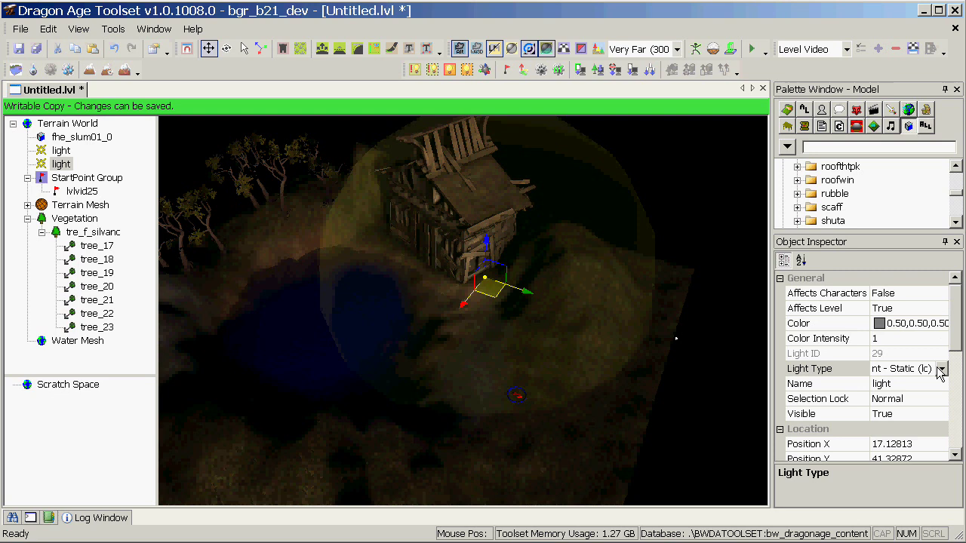
Set the static point light's color intensity to 10.
click(895, 341)
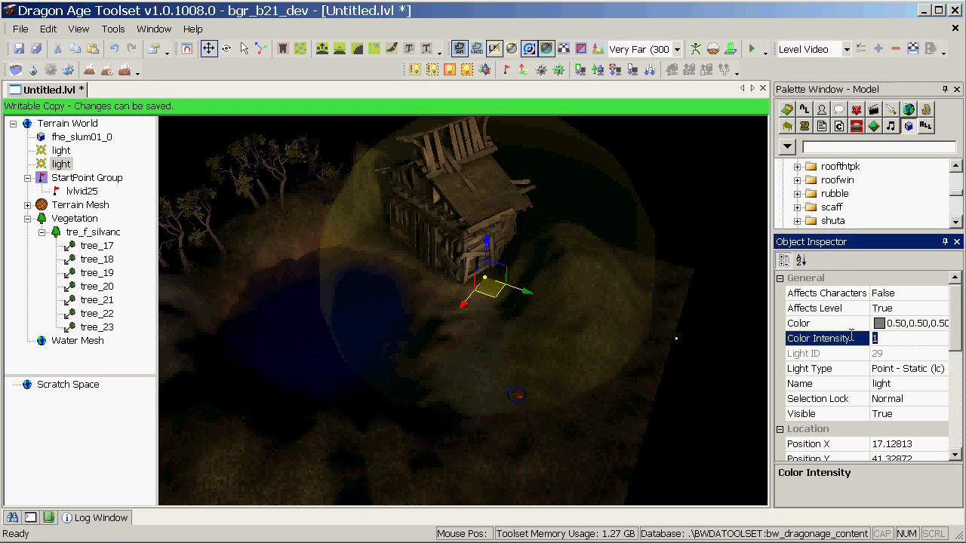
key(Return)
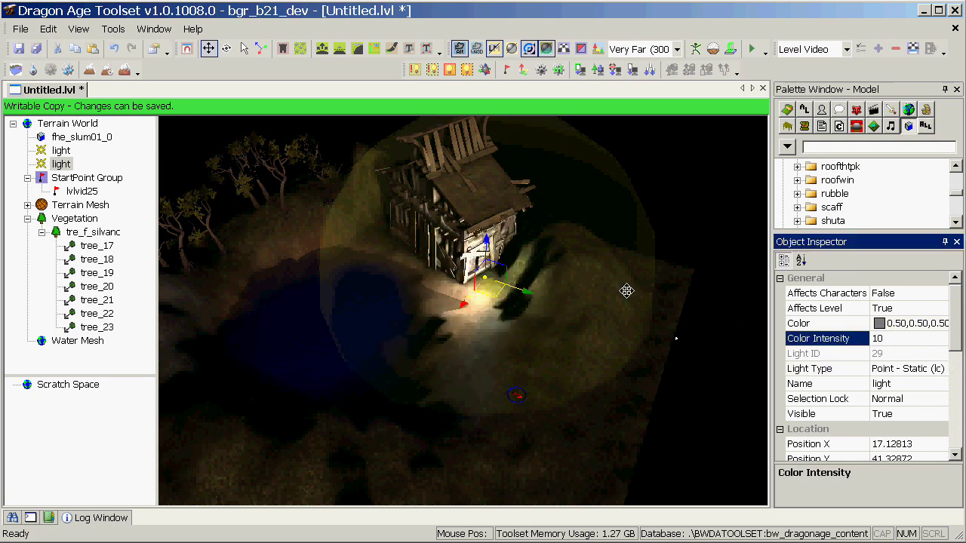
alt+drag(589, 305, 579, 306)
middle_drag(579, 307, 536, 293)
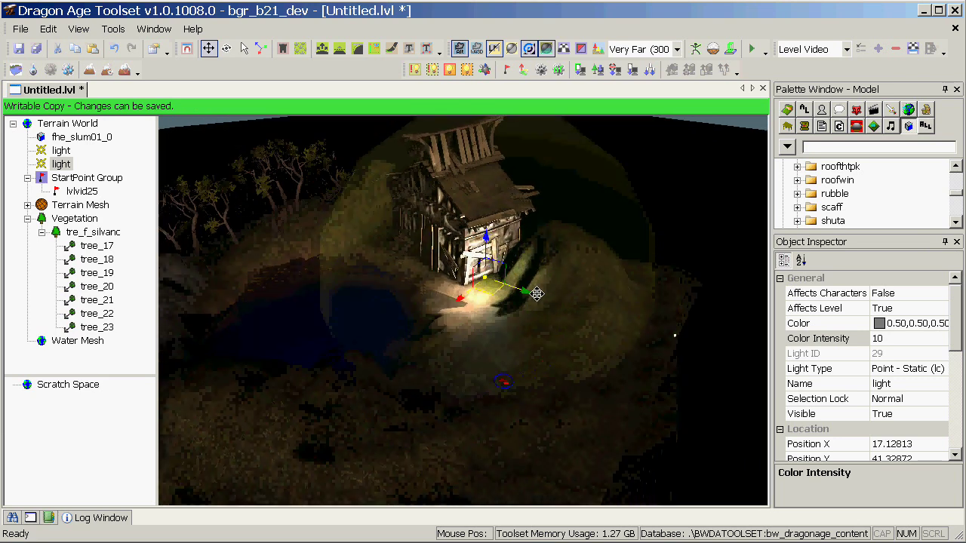
Set the static point light's color intensity to 2.
click(890, 338)
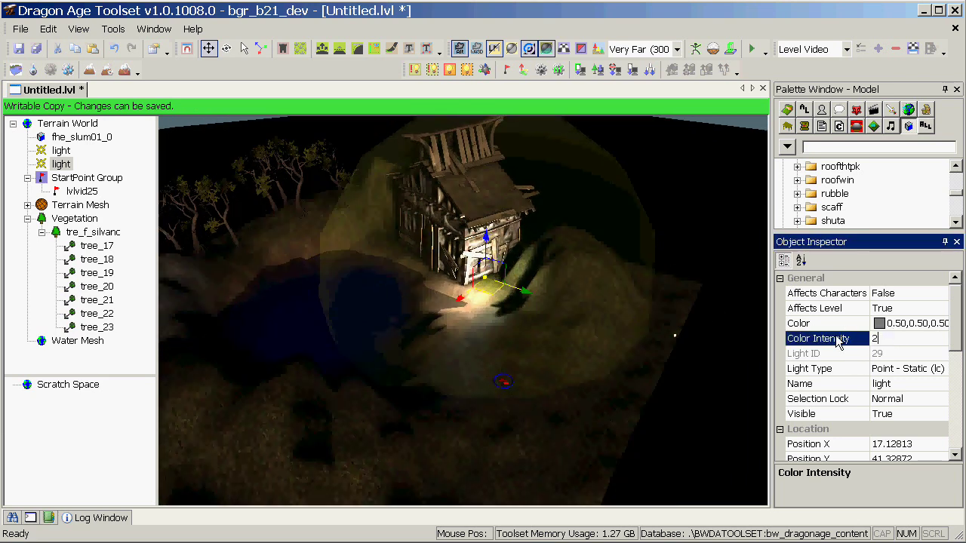
text(2)
key(Return)
middle_drag(582, 297, 470, 354)
scroll(522, 294, up, 3)
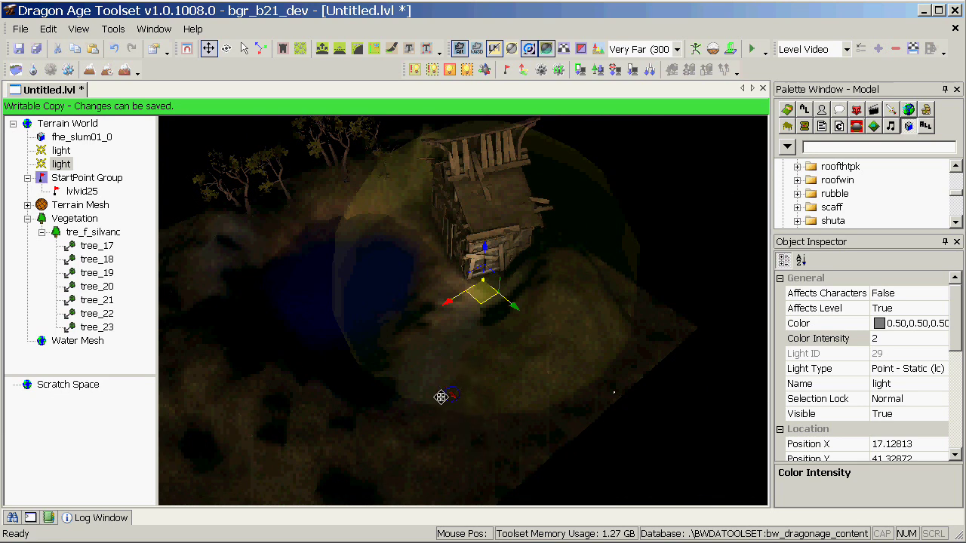
click(907, 368)
click(941, 370)
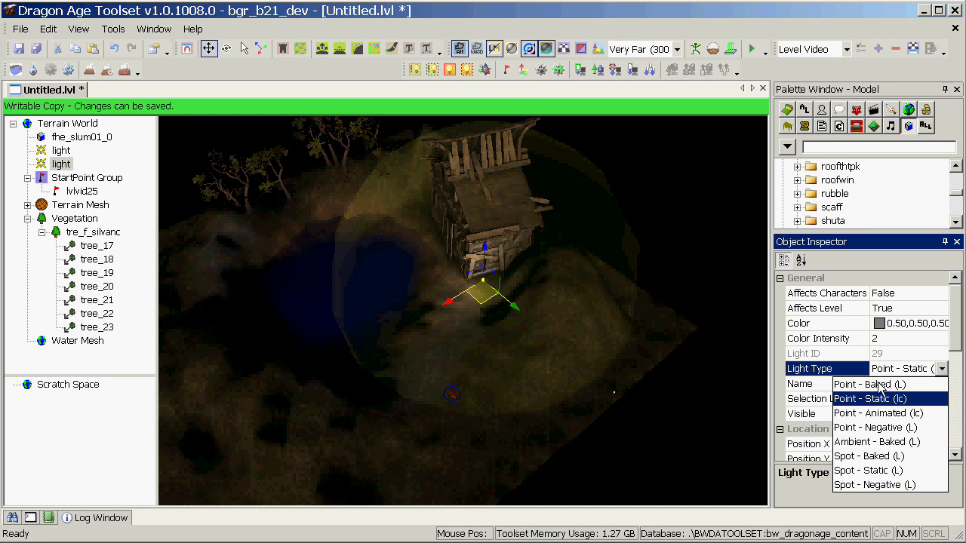
click(942, 369)
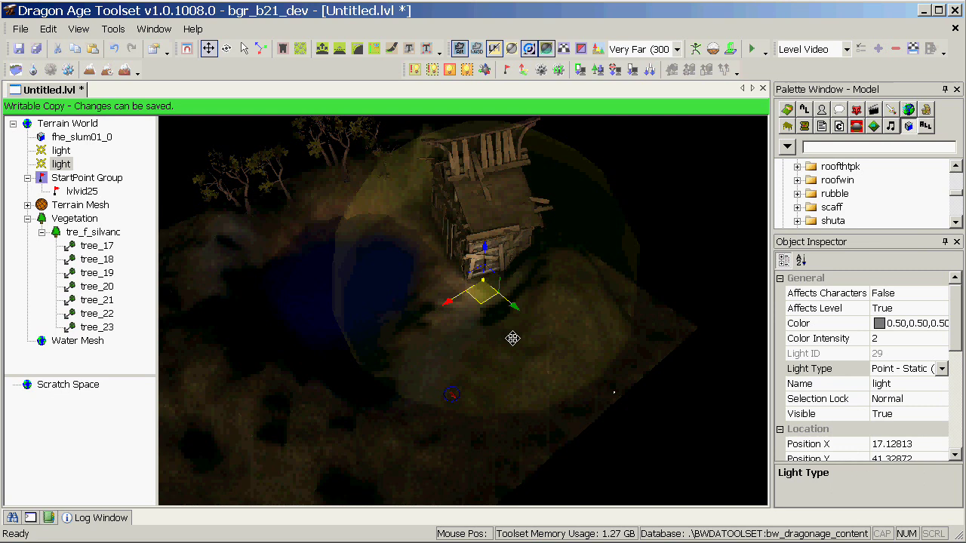
middle_drag(405, 321, 531, 343)
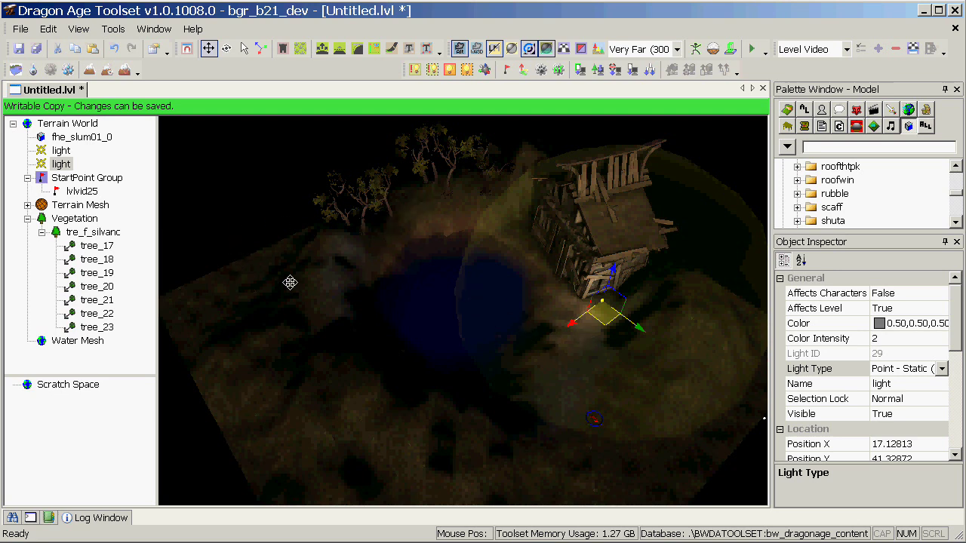
Insert a new light probe into the terrain world at the pond.
right_click(66, 127)
mouse_move(151, 136)
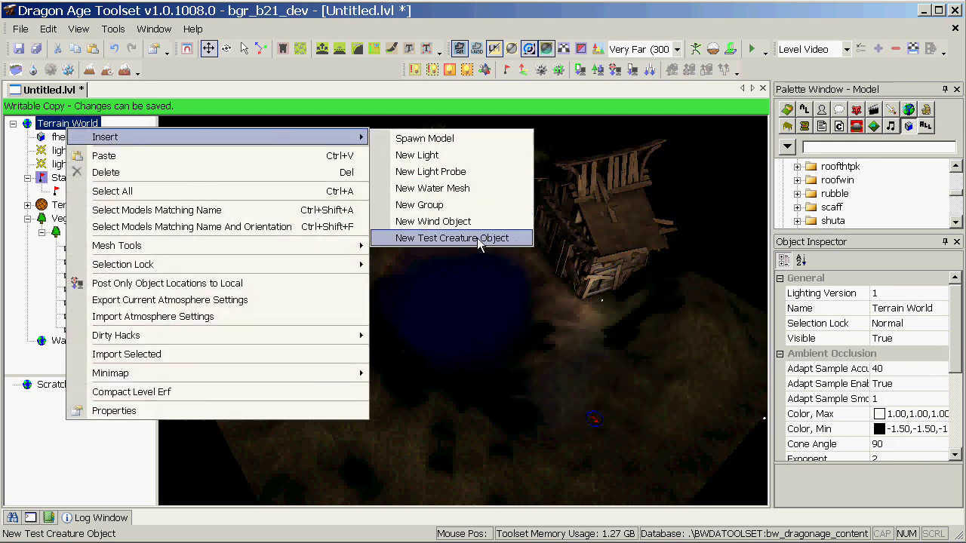
click(460, 175)
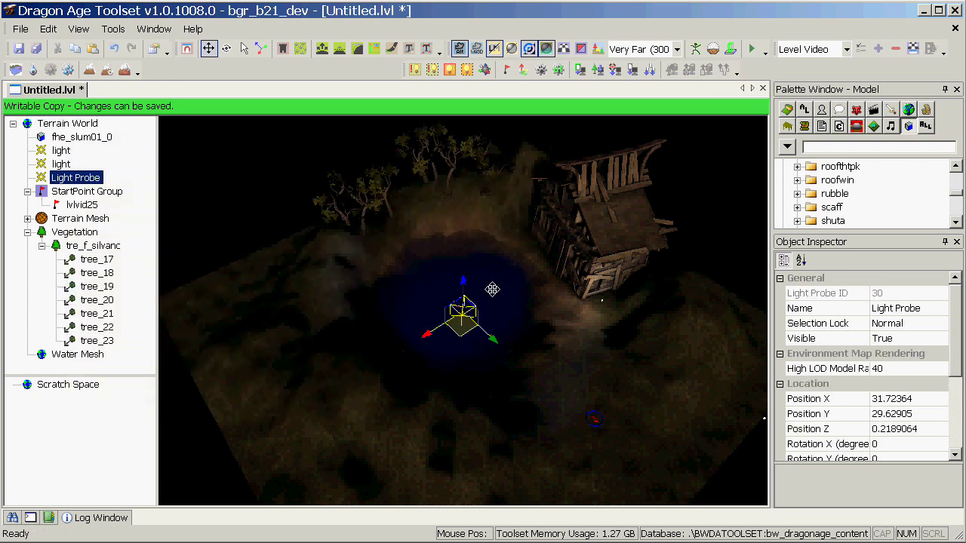
alt+drag(492, 289, 425, 235)
scroll(446, 282, up, 3)
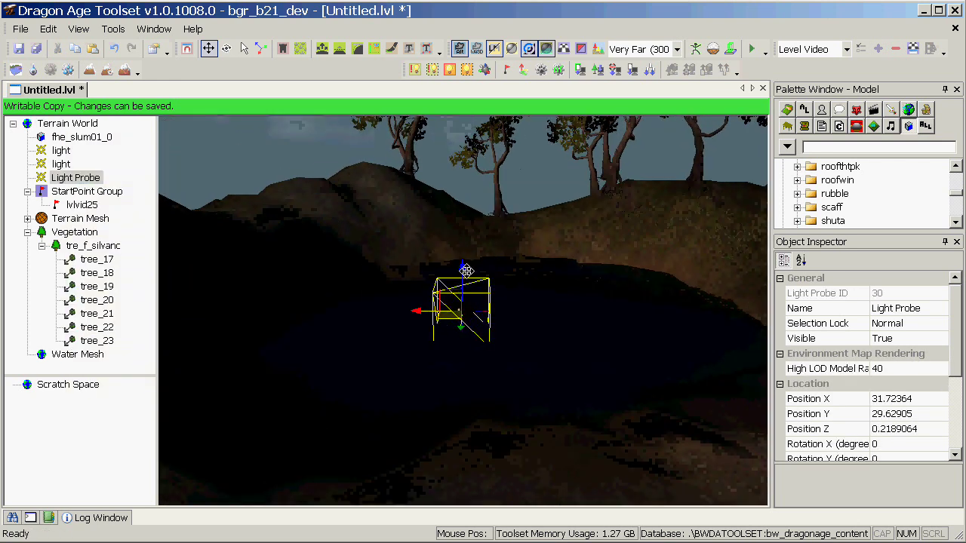
Raise the light probe above the pond to about Z 1.99, and switch the viewport display from lightmaps to light probes.
drag(462, 267, 468, 219)
alt+drag(472, 220, 507, 247)
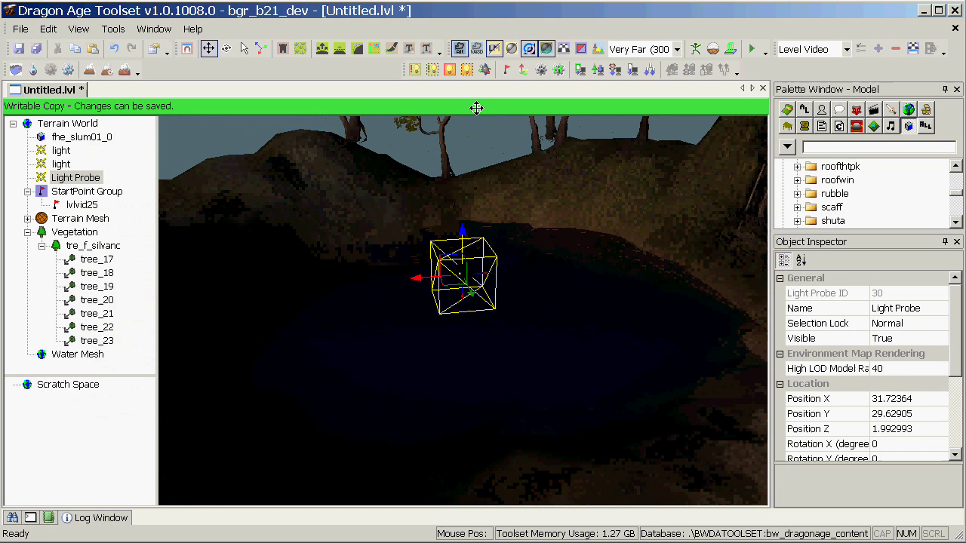
click(511, 50)
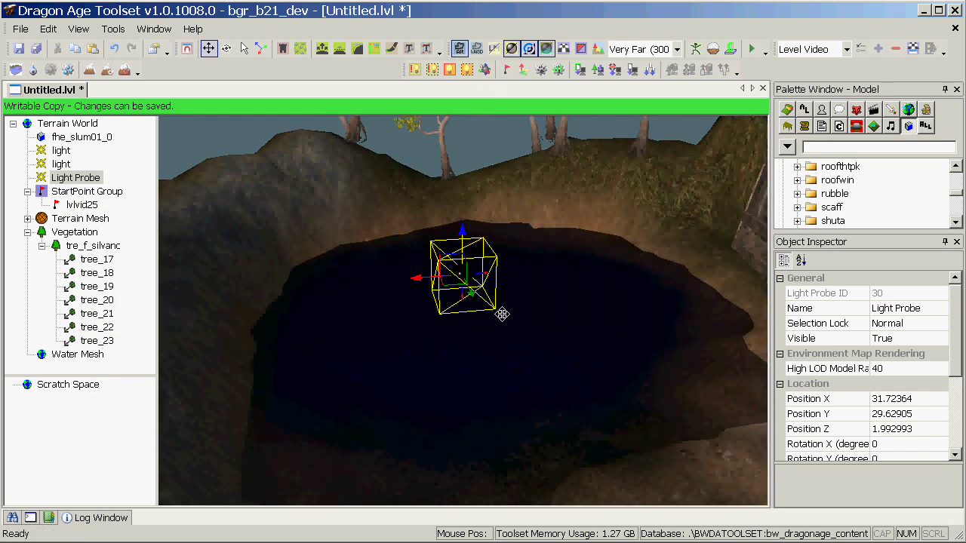
Reposition the light probe over the middle of the pond at about X 29.03, Z 1.79.
alt+drag(502, 314, 372, 275)
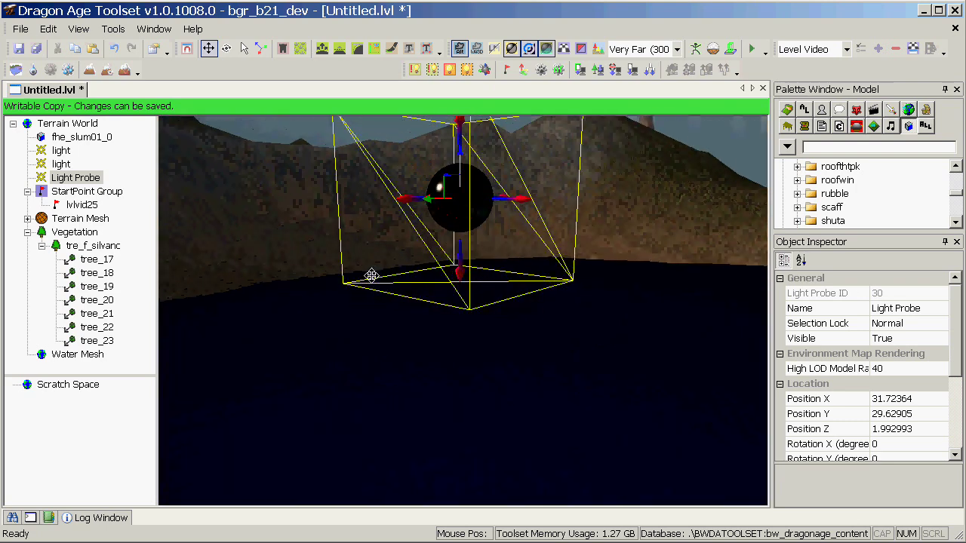
middle_drag(372, 275, 434, 251)
drag(440, 258, 470, 263)
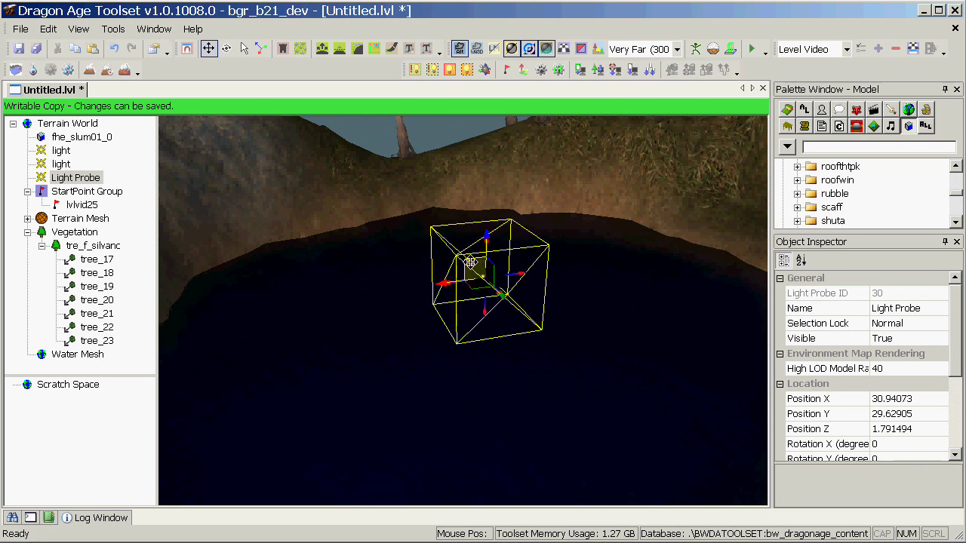
middle_drag(470, 262, 455, 317)
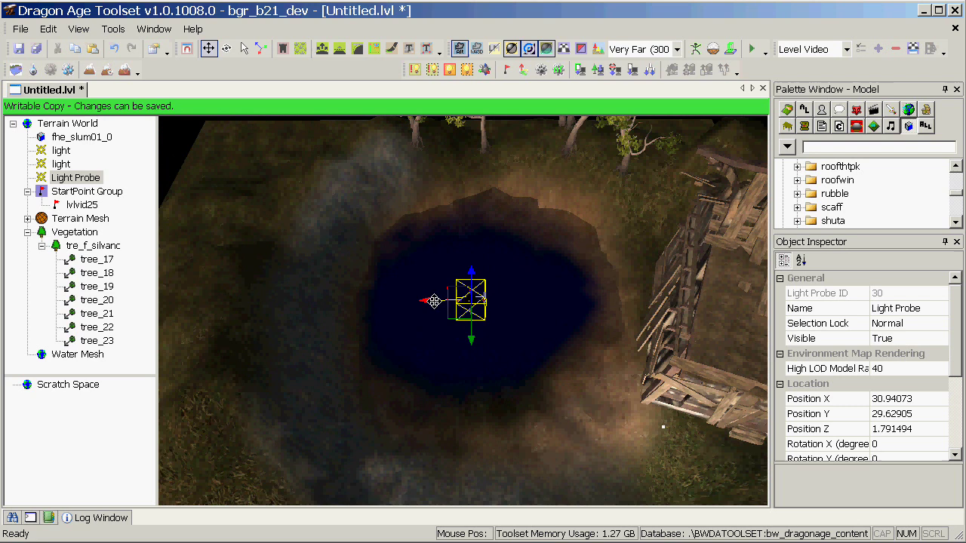
drag(434, 301, 460, 304)
middle_drag(449, 321, 549, 290)
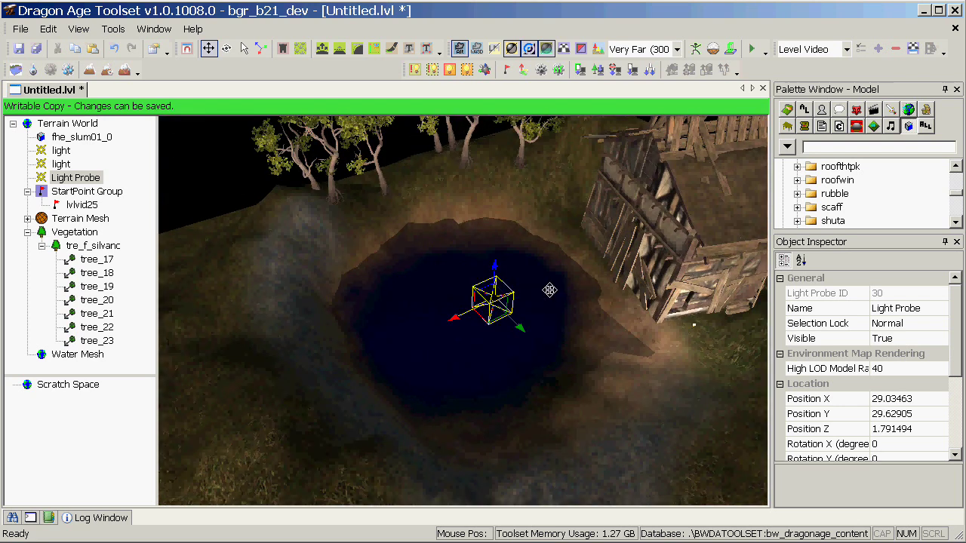
Render the light probe, turn the lightmap display back on and examine the reflections on the pond up close.
click(483, 72)
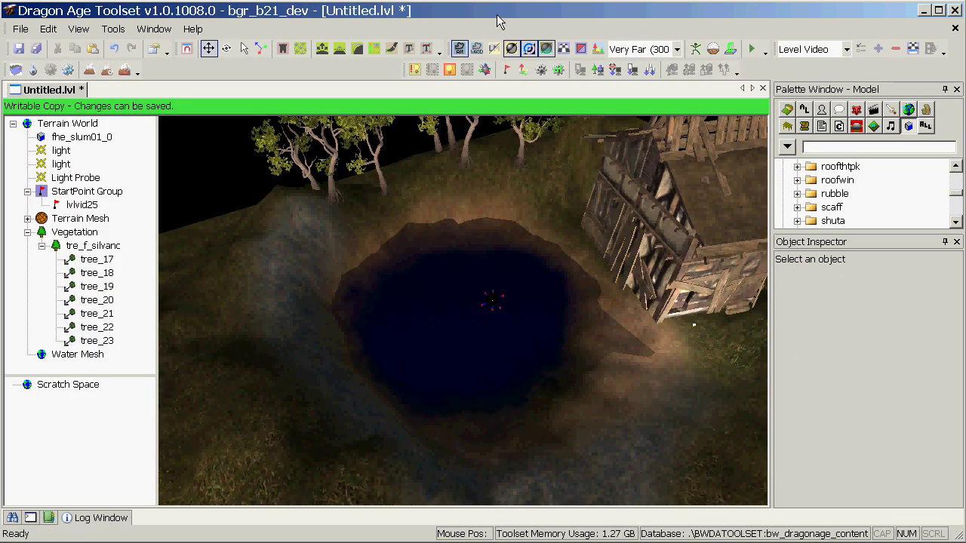
click(494, 49)
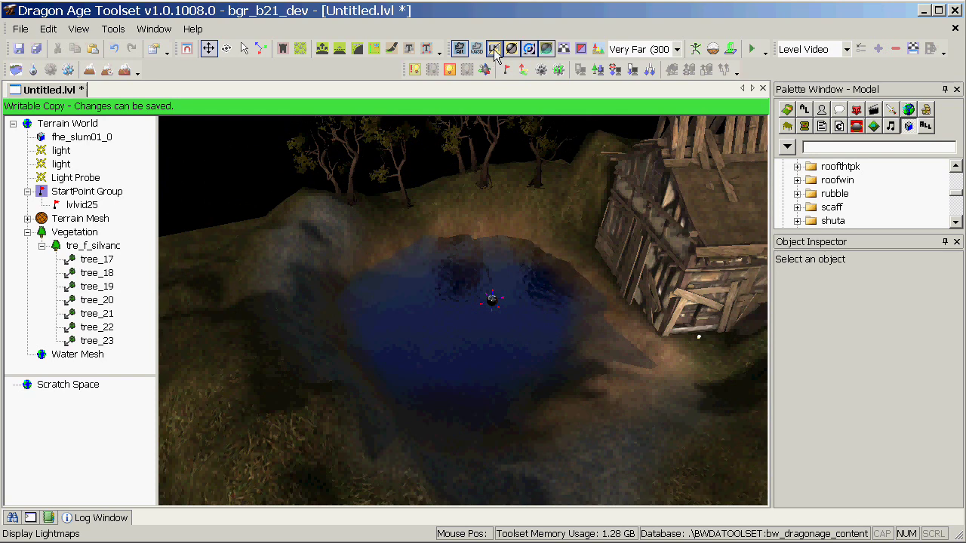
alt+middle_drag(500, 233, 489, 222)
scroll(512, 252, up, 3)
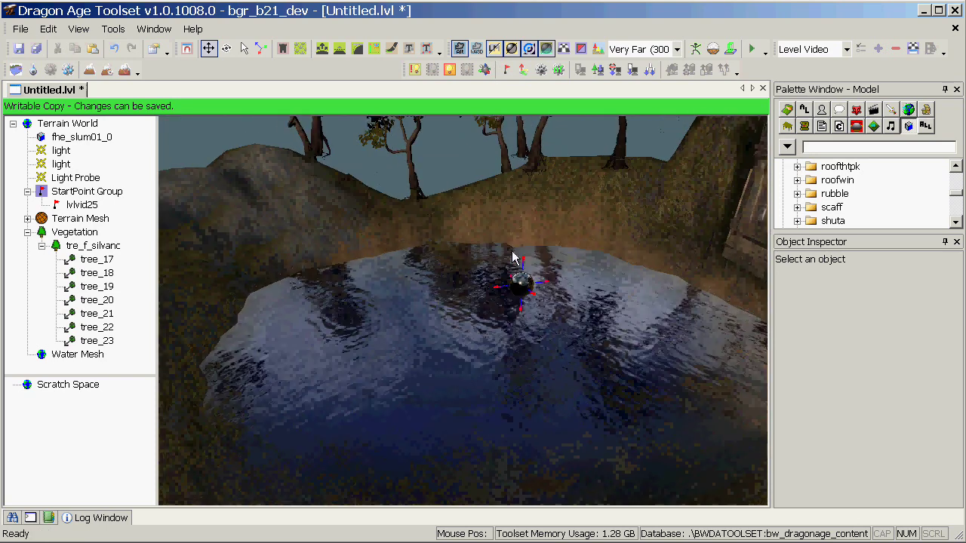